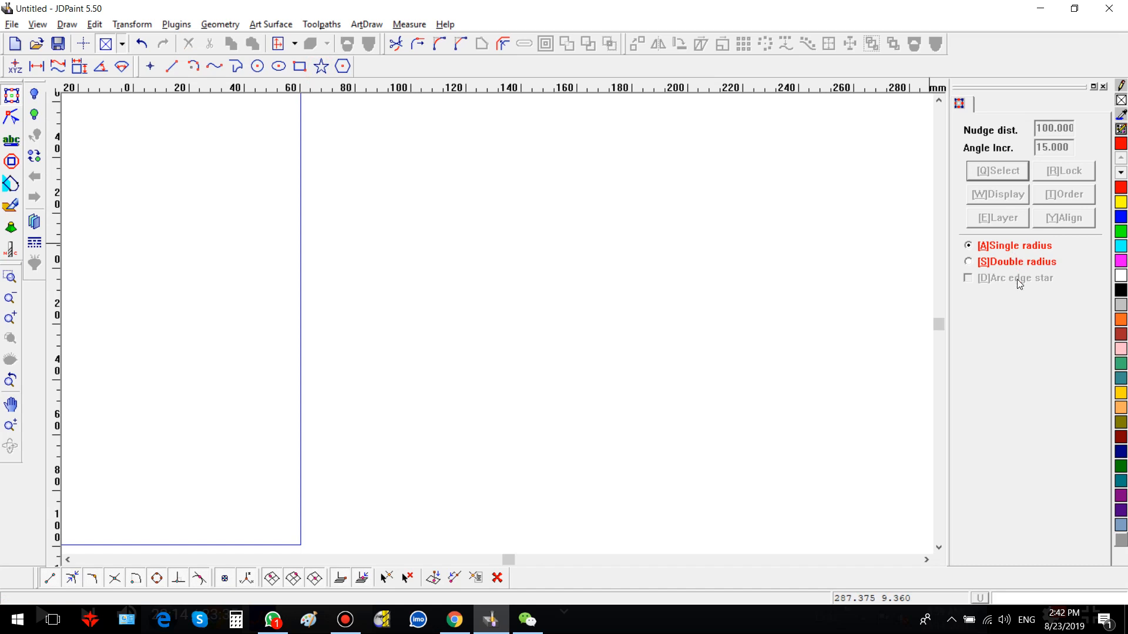
# Draw a six-sided single-radius star centred at 0,0 with a radius of 30 mm.
pyautogui.click(387, 276)
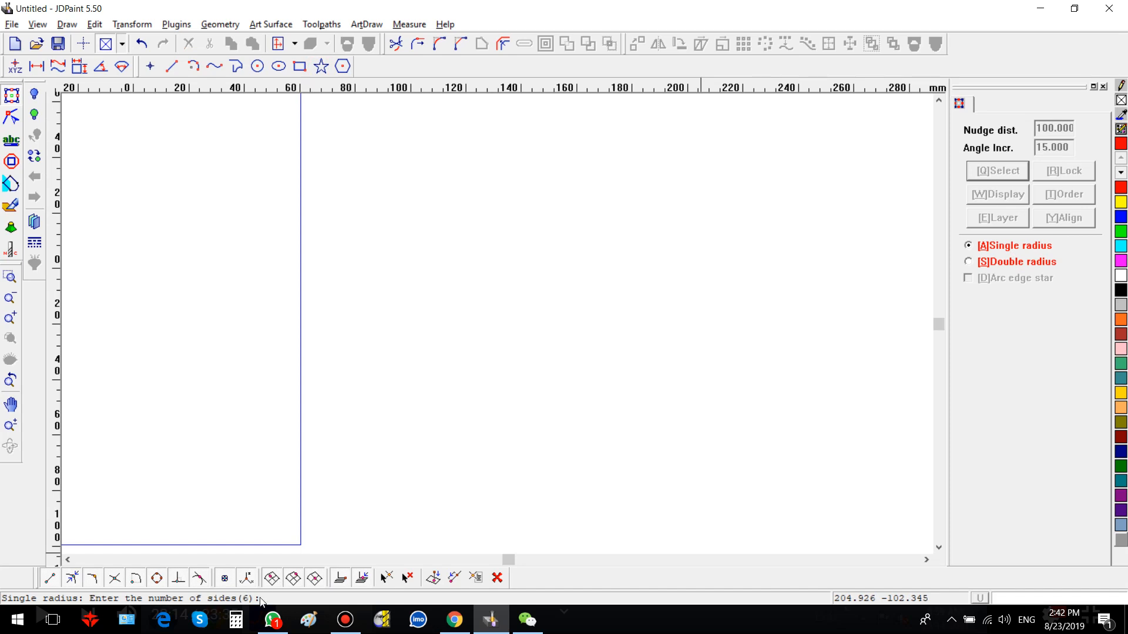
pyautogui.press('Return')
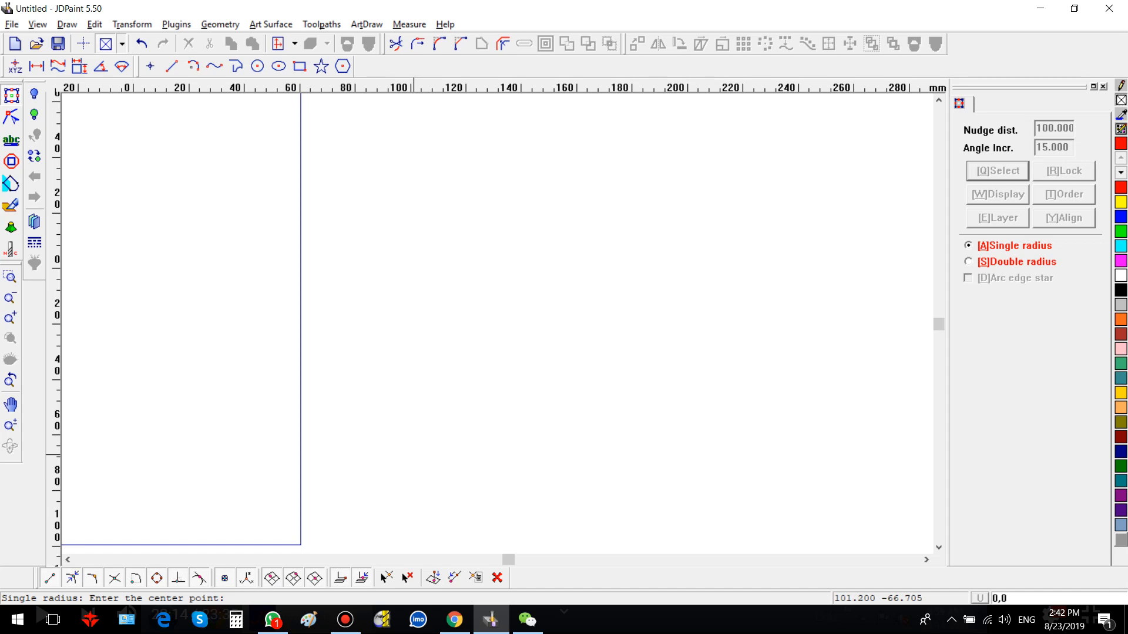
pyautogui.press('Return')
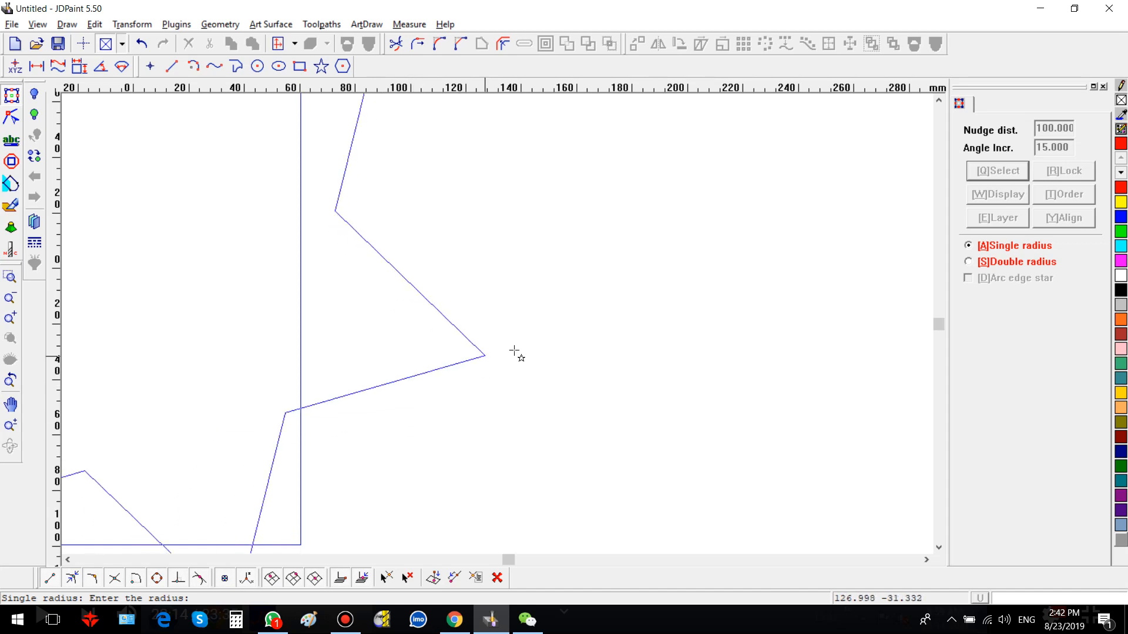
pyautogui.scroll(-4, 523, 364)
pyautogui.scroll(5, 396, 356)
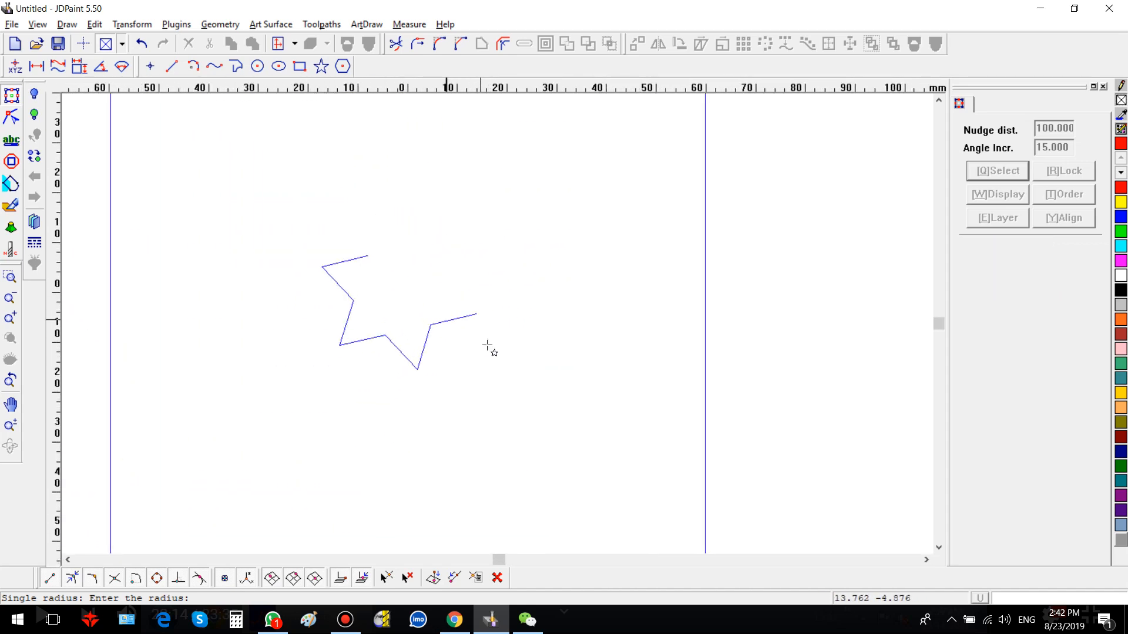
pyautogui.scroll(1, 447, 335)
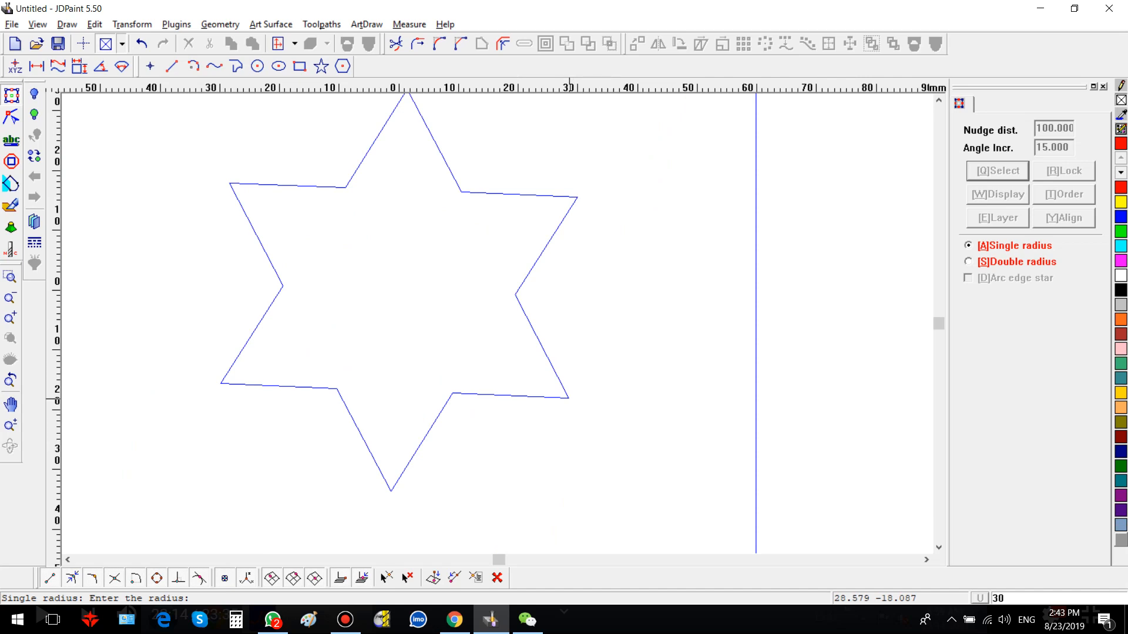
pyautogui.press('Return')
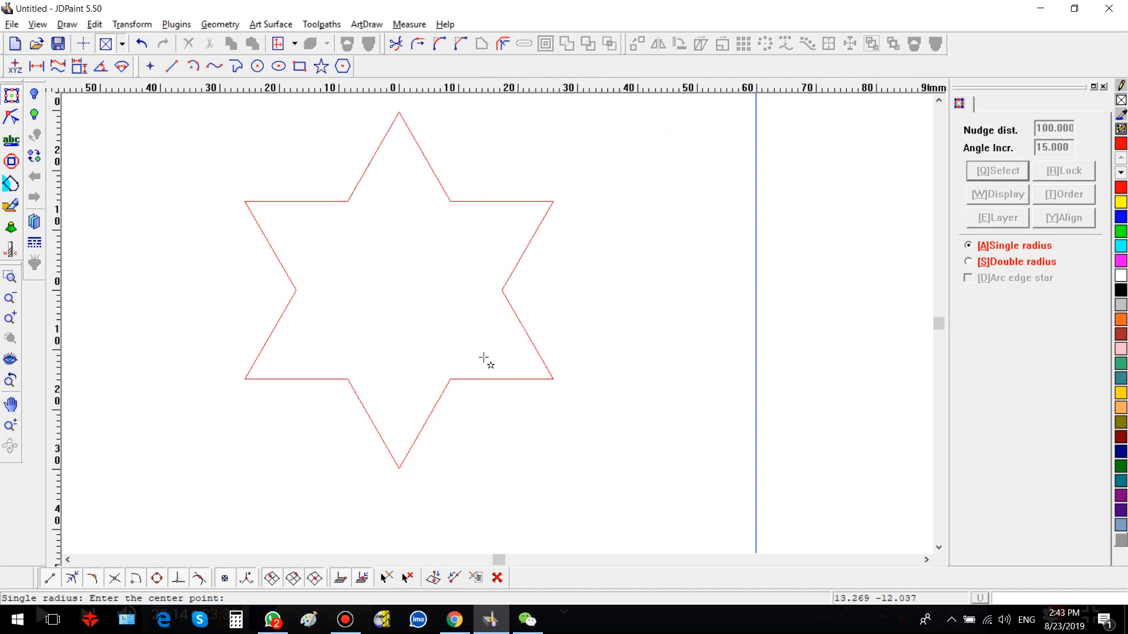
# Place three six-sided single-radius stars freehand beside the rectangle, the last one about 89 by 93 mm.
pyautogui.scroll(-2, 254, 255)
pyautogui.scroll(-1, 171, 235)
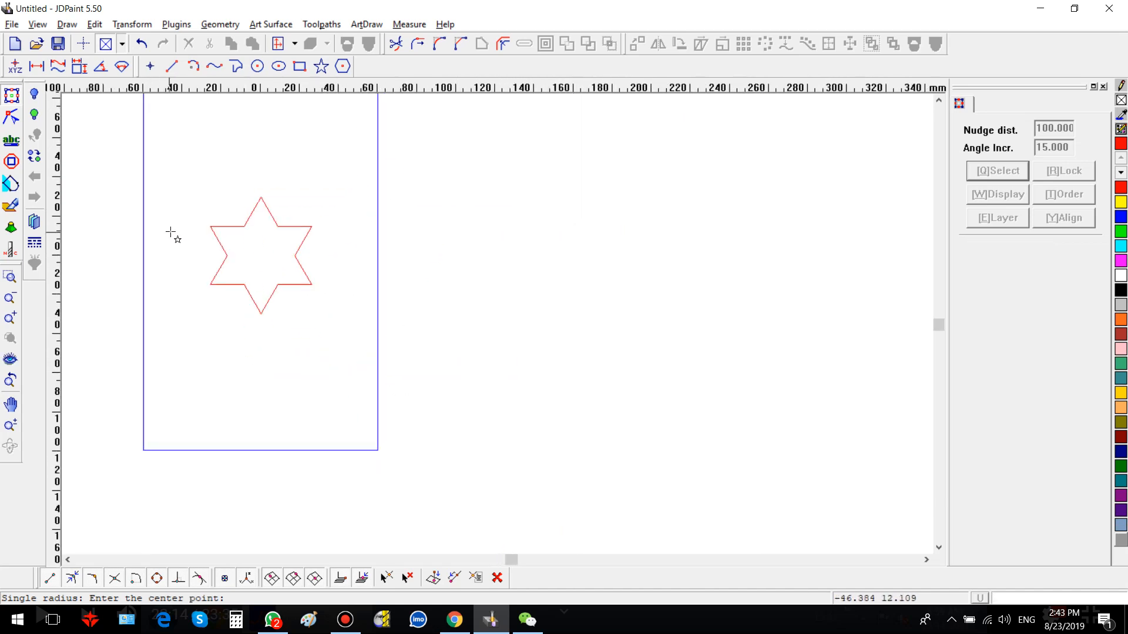
pyautogui.scroll(-1, 170, 233)
pyautogui.click(423, 222)
pyautogui.click(487, 247)
pyautogui.click(528, 172)
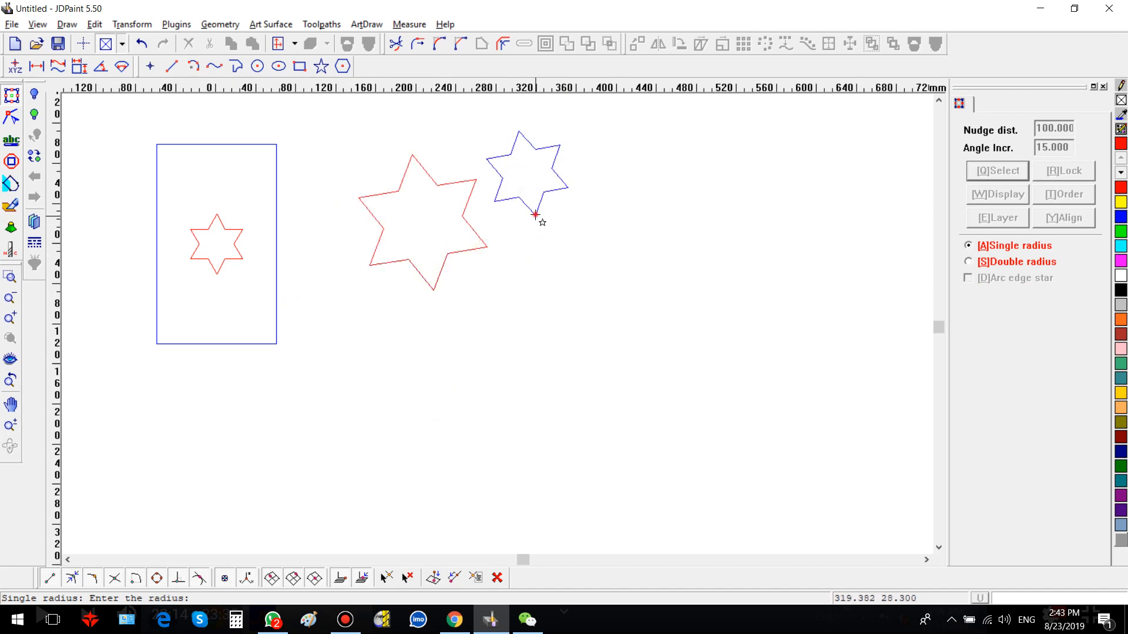
pyautogui.click(534, 215)
pyautogui.click(340, 215)
pyautogui.click(347, 259)
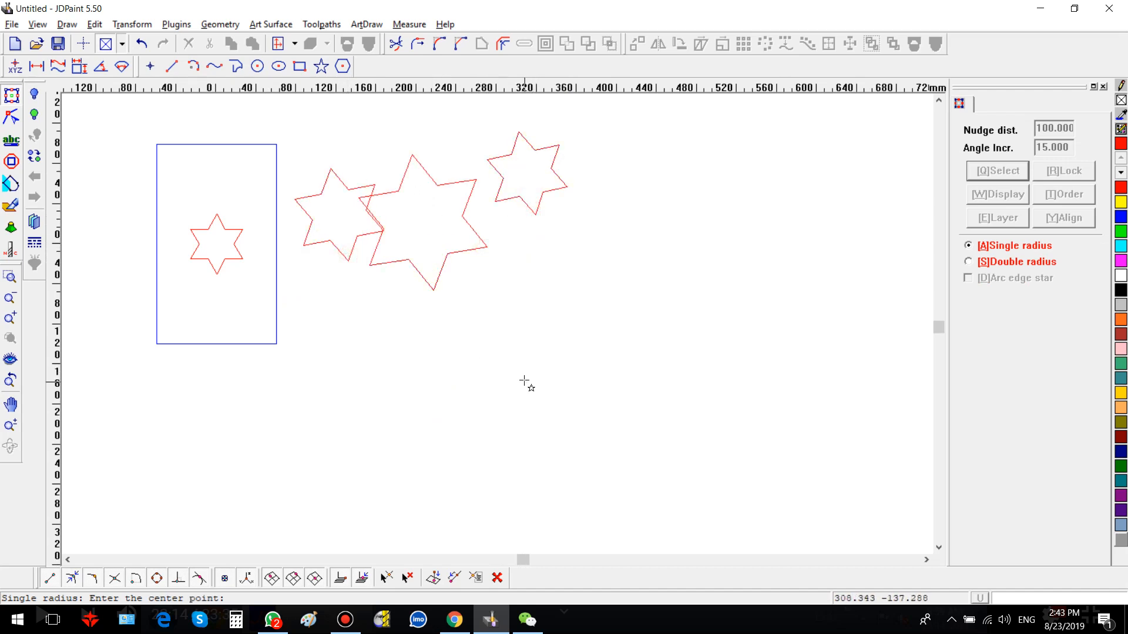
pyautogui.click(563, 421)
pyautogui.rightClick(590, 361)
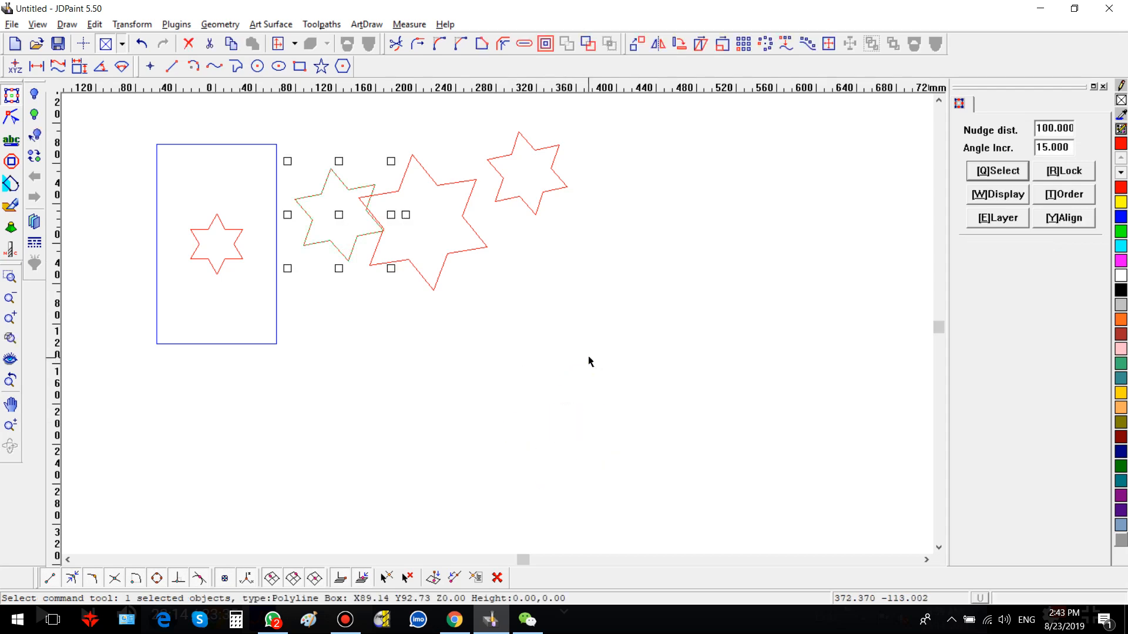
# Draw a four-sided single-radius star with 6 entered as its centre point, sized freehand to surround the rectangle.
pyautogui.rightClick(589, 359)
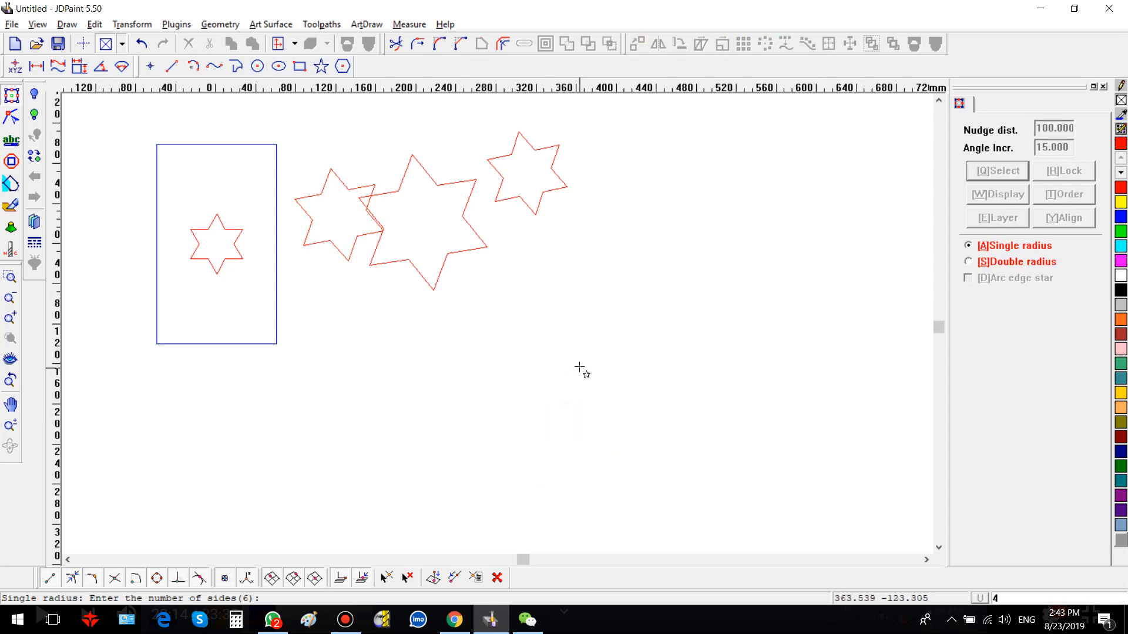
pyautogui.press('Return')
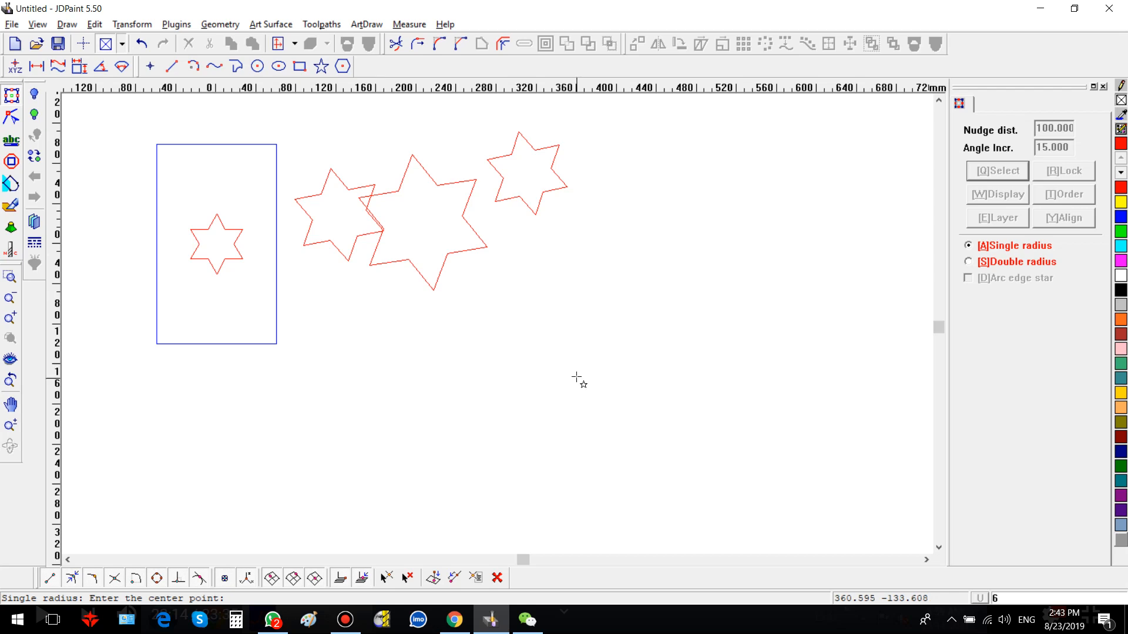
pyautogui.press('Return')
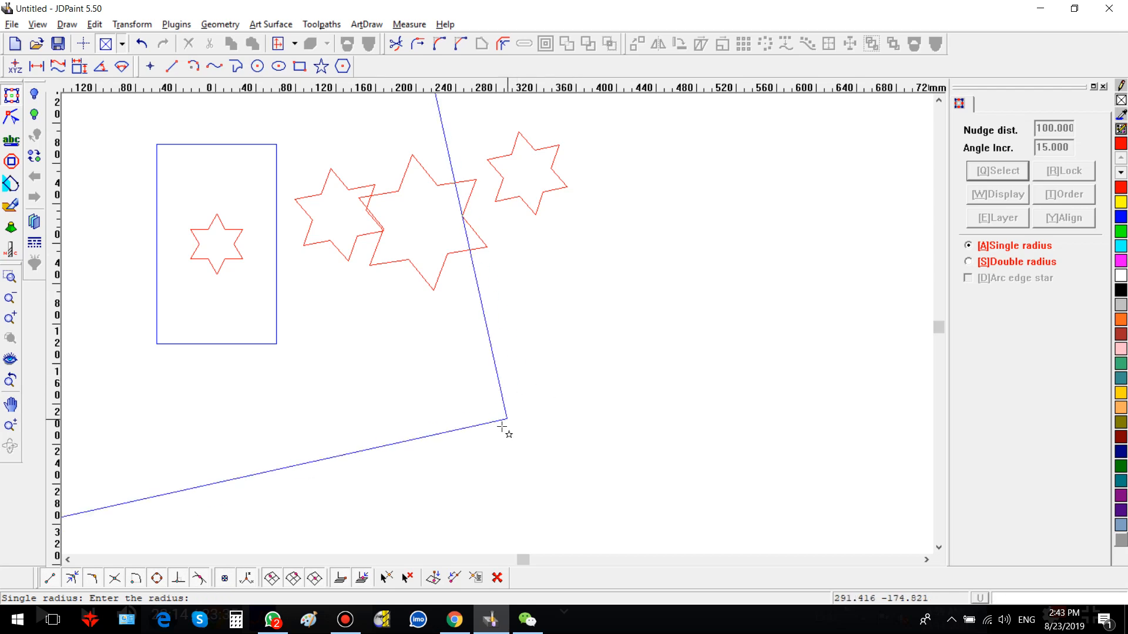
pyautogui.scroll(-4, 455, 402)
pyautogui.click(269, 309)
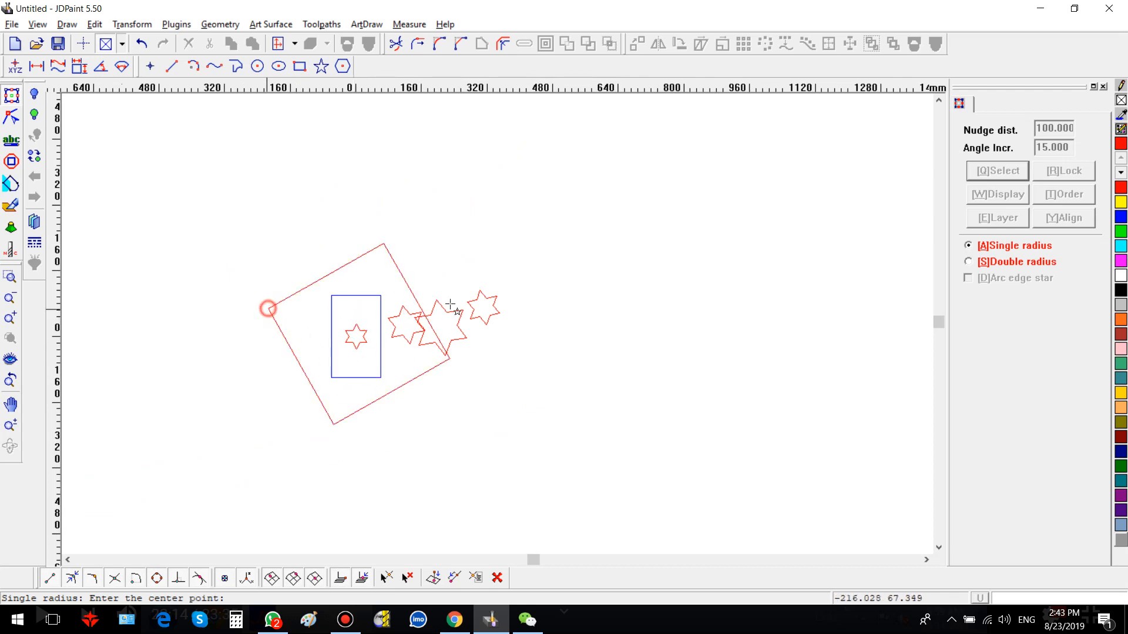
# Place three four-sided single-radius shapes freehand in the empty area beside the stars, the last one about 528 mm wide.
pyautogui.click(616, 204)
pyautogui.click(698, 194)
pyautogui.click(700, 266)
pyautogui.click(647, 346)
pyautogui.click(601, 376)
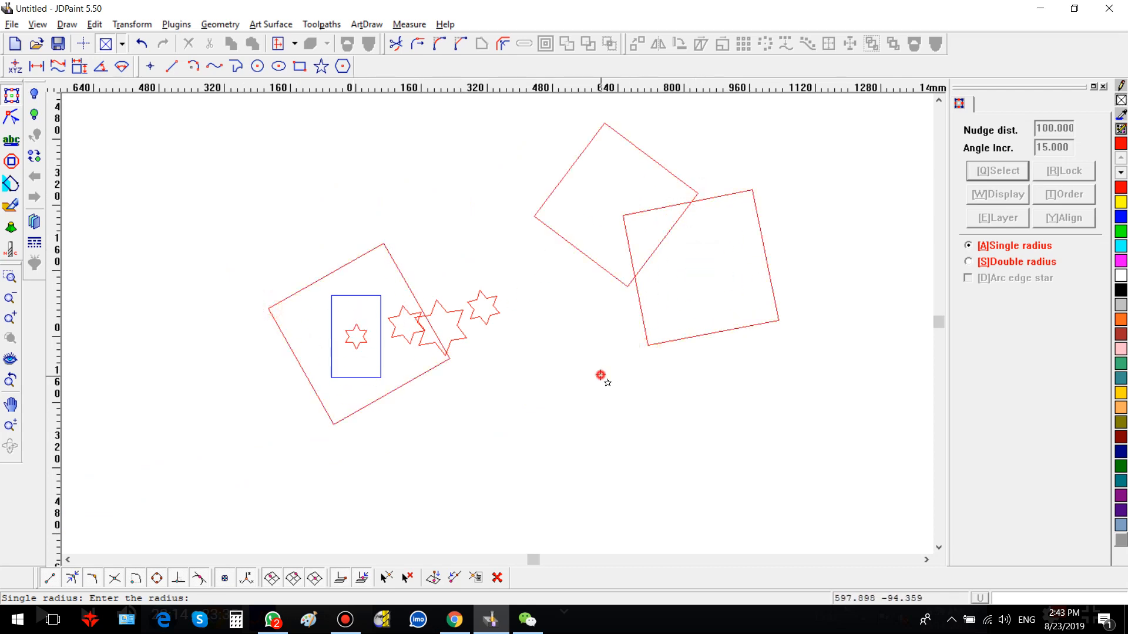
pyautogui.click(493, 277)
pyautogui.rightClick(247, 241)
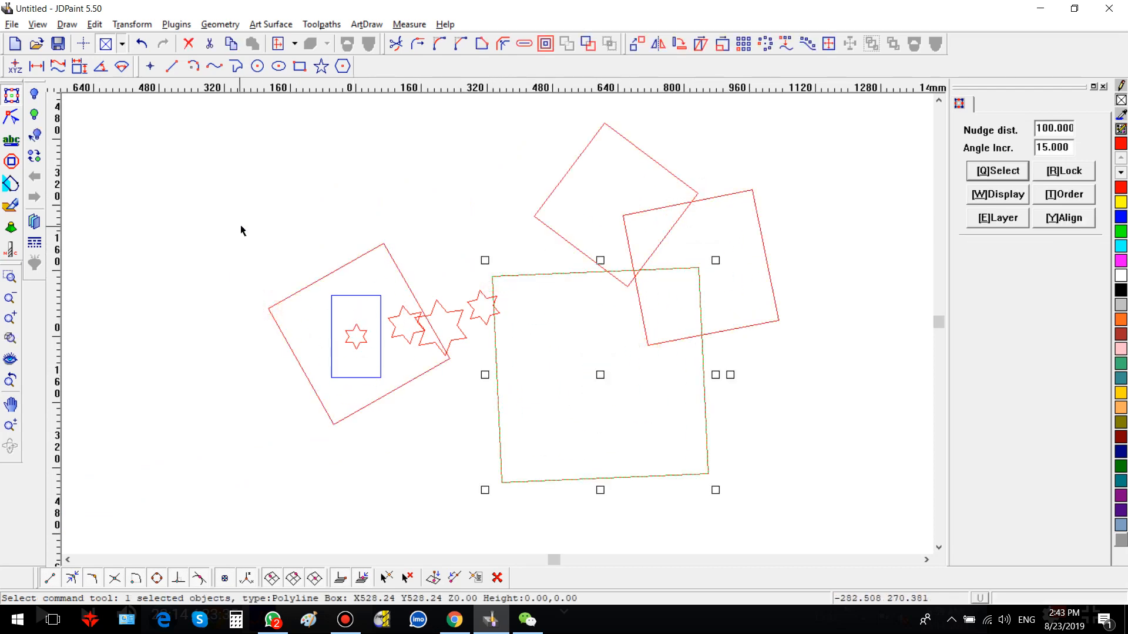
# Delete all the single-radius stars and four-sided shapes, keeping the blue rectangle.
pyautogui.scroll(-2, 212, 185)
pyautogui.moveTo(235, 163); pyautogui.dragTo(722, 362)
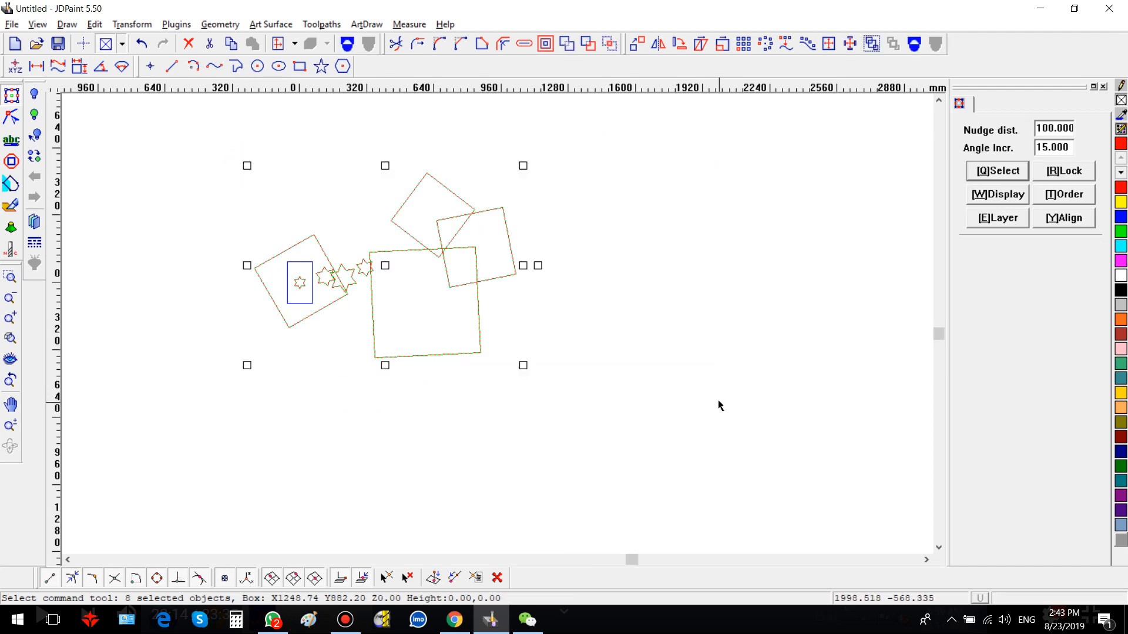
pyautogui.press('Delete')
# Switch the star tool to Double radius without Arc edge star and draw a four-pointed star freehand around the rectangle.
pyautogui.rightClick(705, 355)
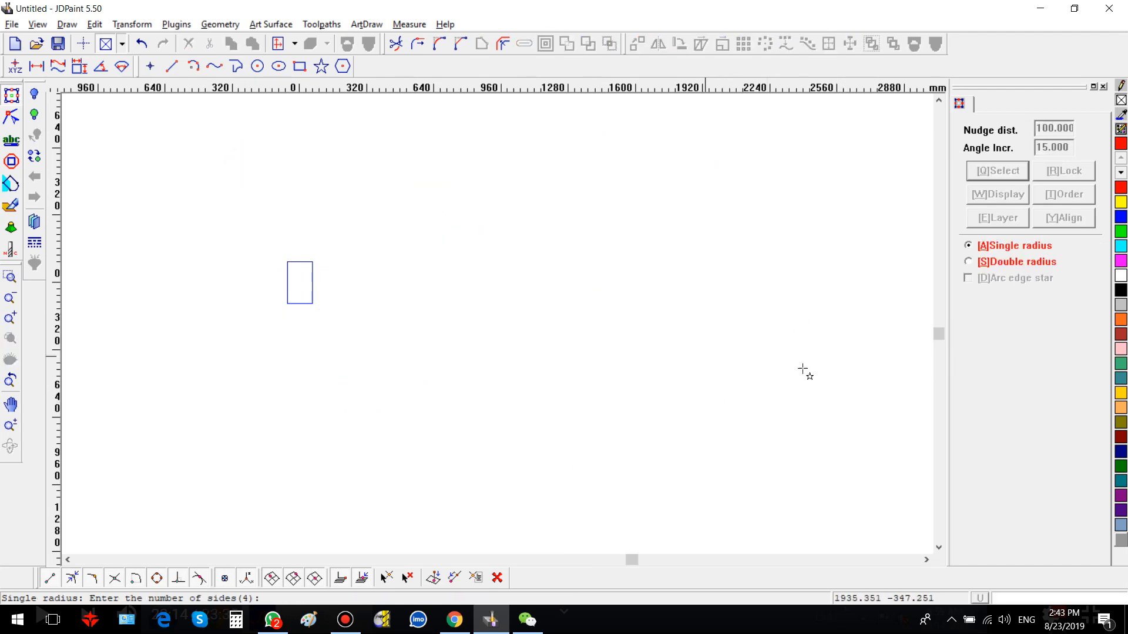
pyautogui.click(1008, 262)
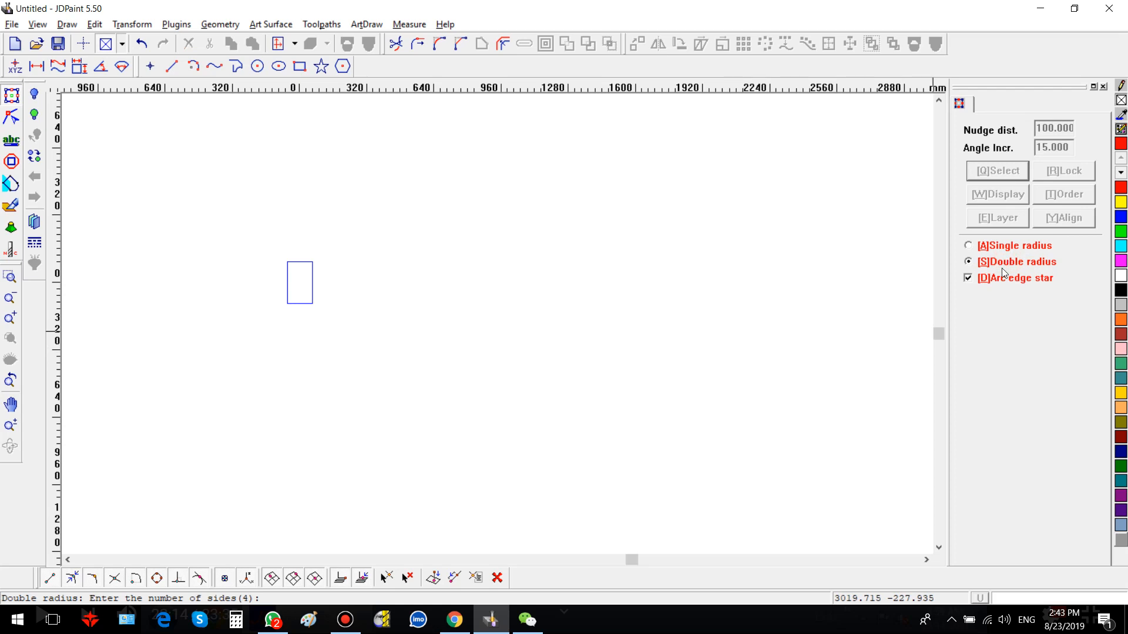
pyautogui.click(968, 278)
pyautogui.click(432, 243)
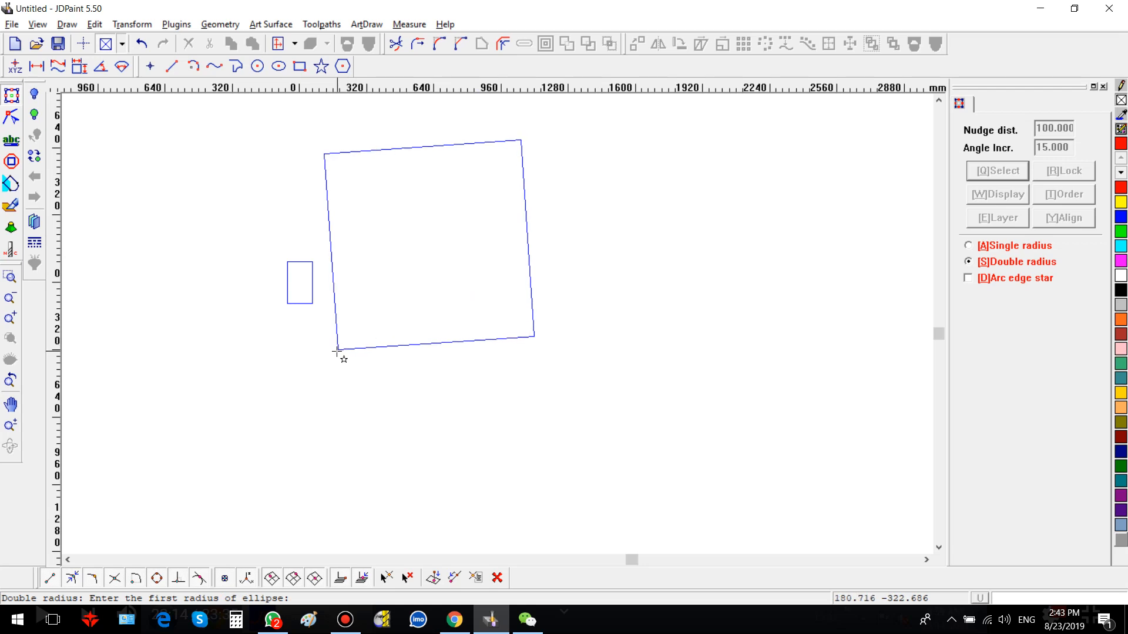
pyautogui.click(345, 393)
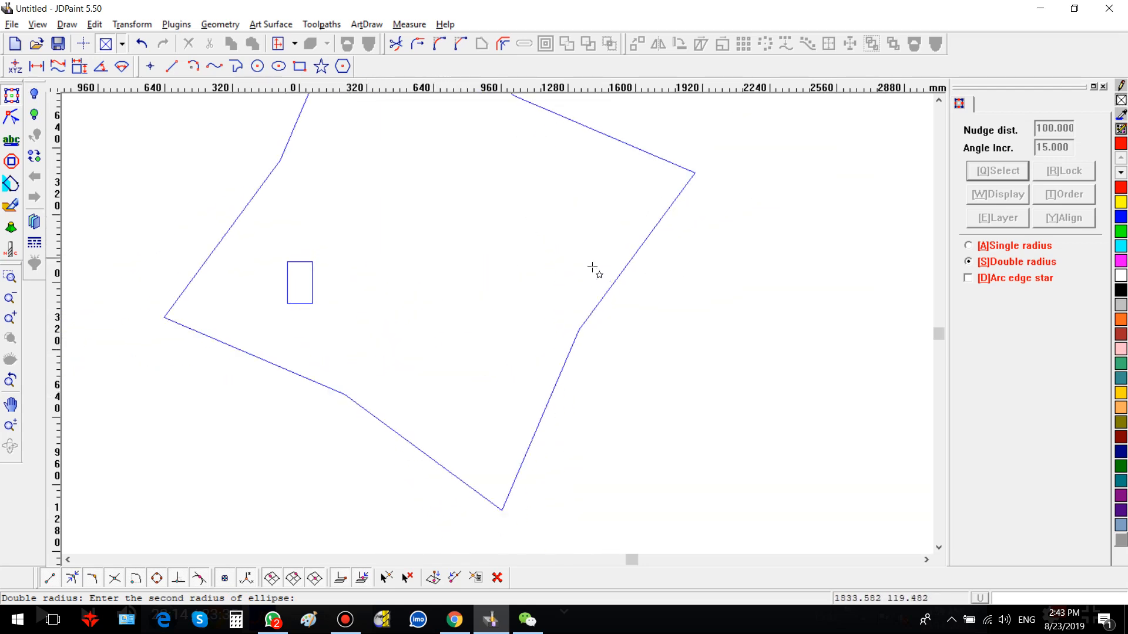
pyautogui.scroll(-2, 605, 315)
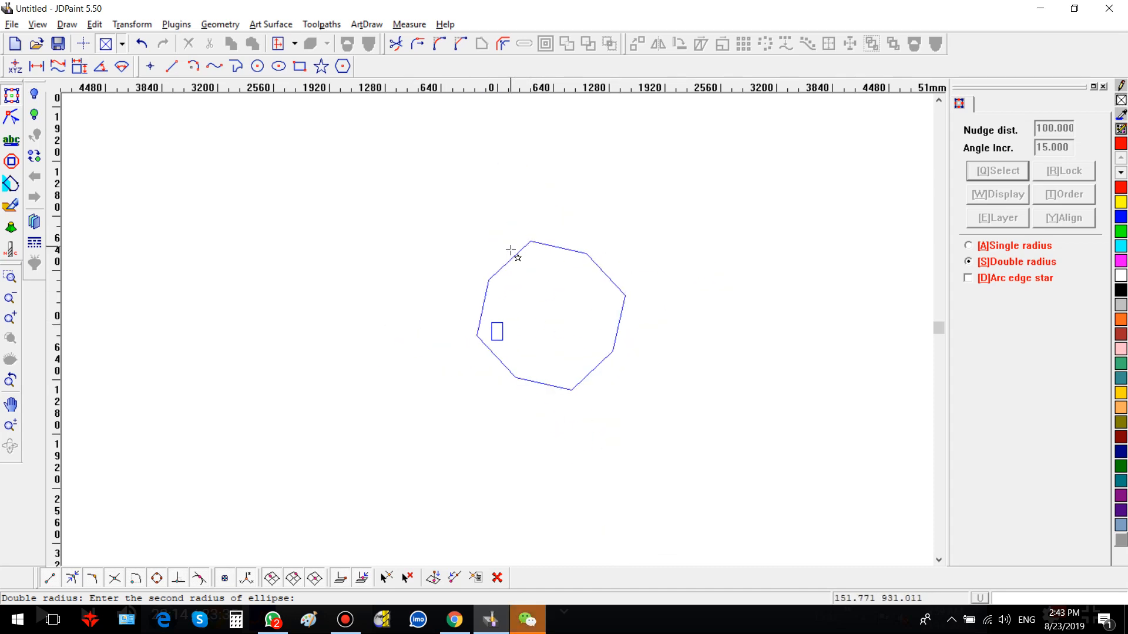
pyautogui.click(438, 267)
# Draw two more four-pointed double-radius stars freehand, the second about 7344 mm wide and overlapping the others.
pyautogui.click(242, 254)
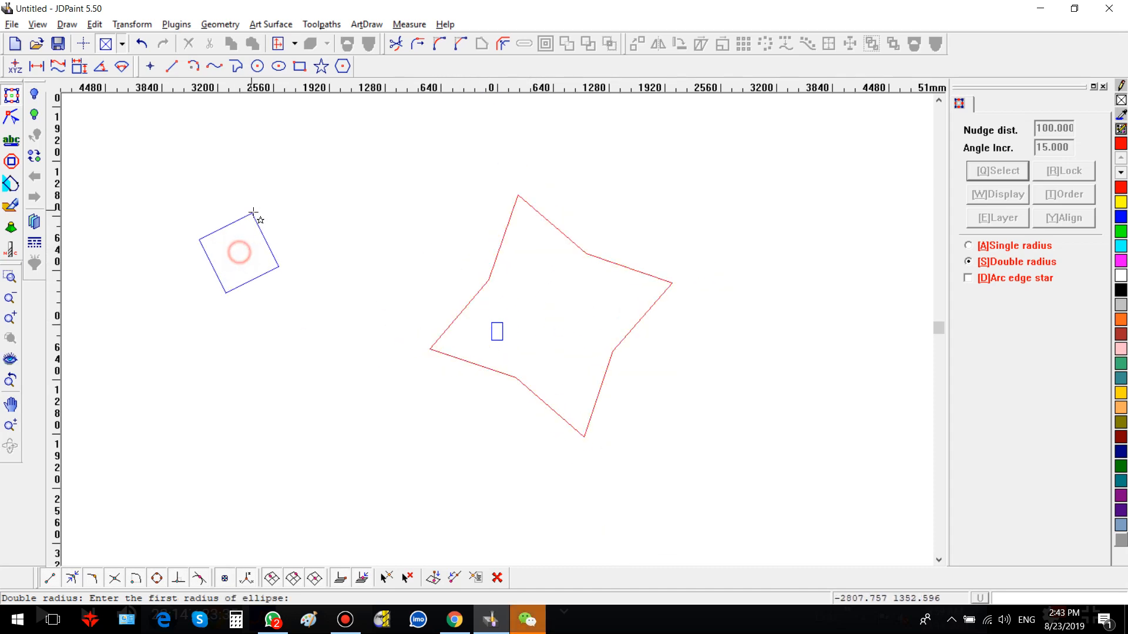
pyautogui.click(212, 388)
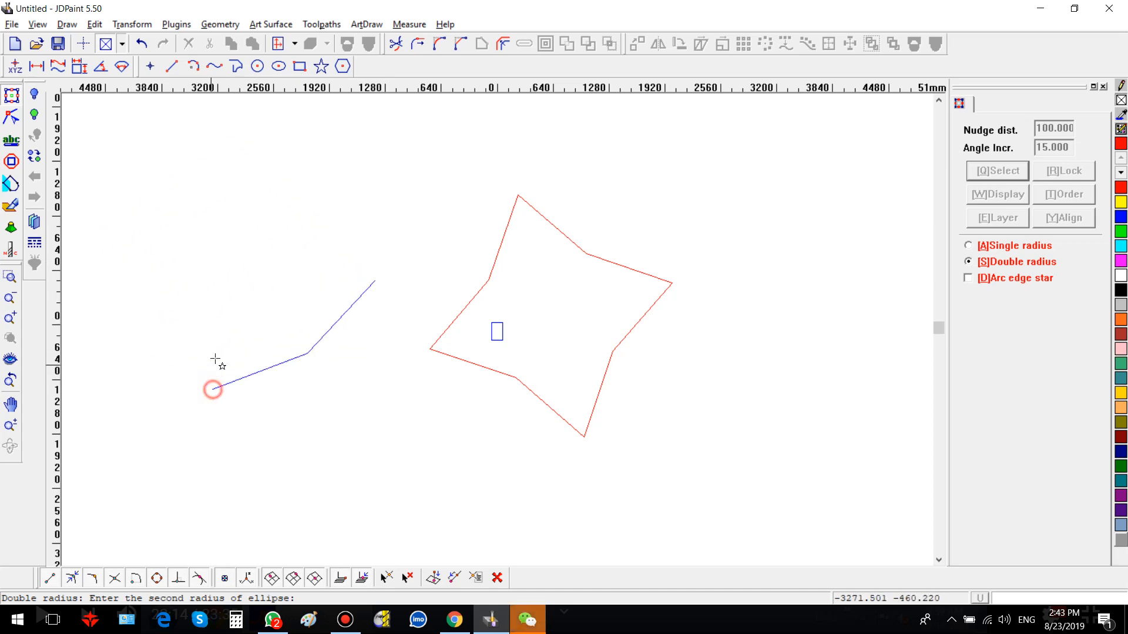
pyautogui.click(248, 286)
pyautogui.click(406, 205)
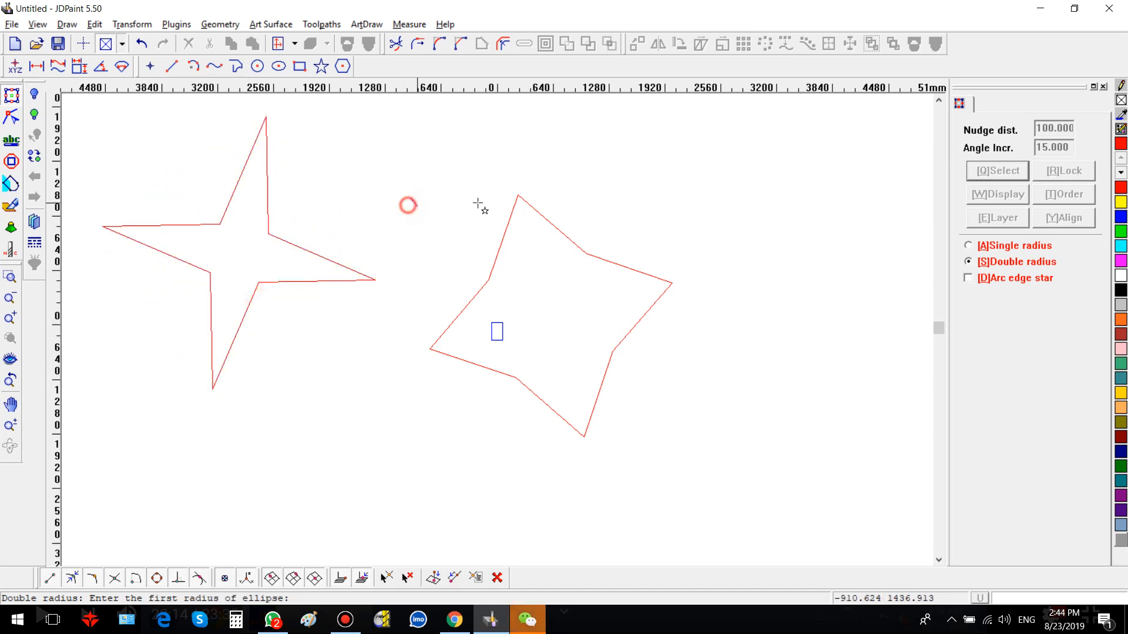
pyautogui.click(594, 234)
pyautogui.click(794, 291)
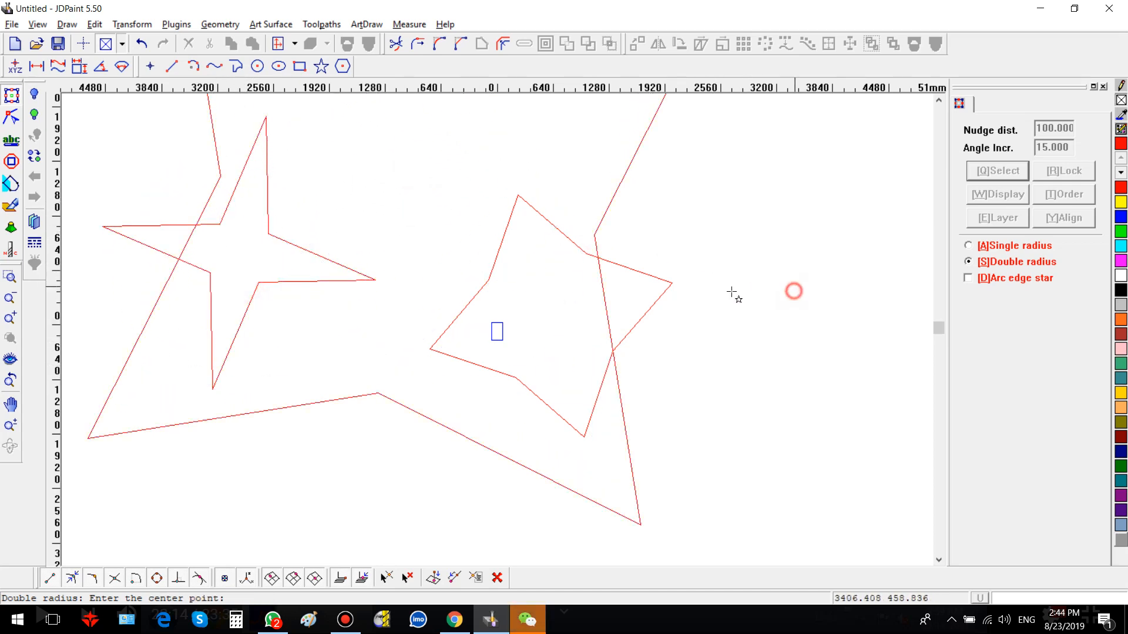
# Delete the three four-pointed double-radius stars.
pyautogui.scroll(1, 278, 342)
pyautogui.scroll(2, 257, 384)
pyautogui.rightClick(233, 396)
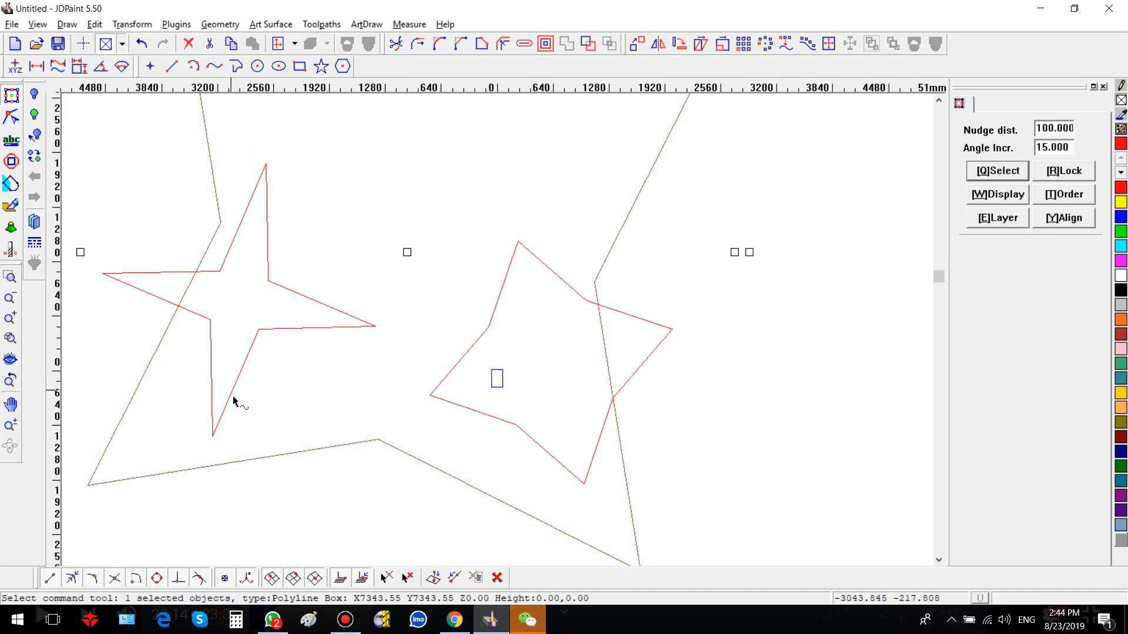
pyautogui.press('Delete')
pyautogui.moveTo(76, 115); pyautogui.dragTo(734, 518)
pyautogui.press('Delete')
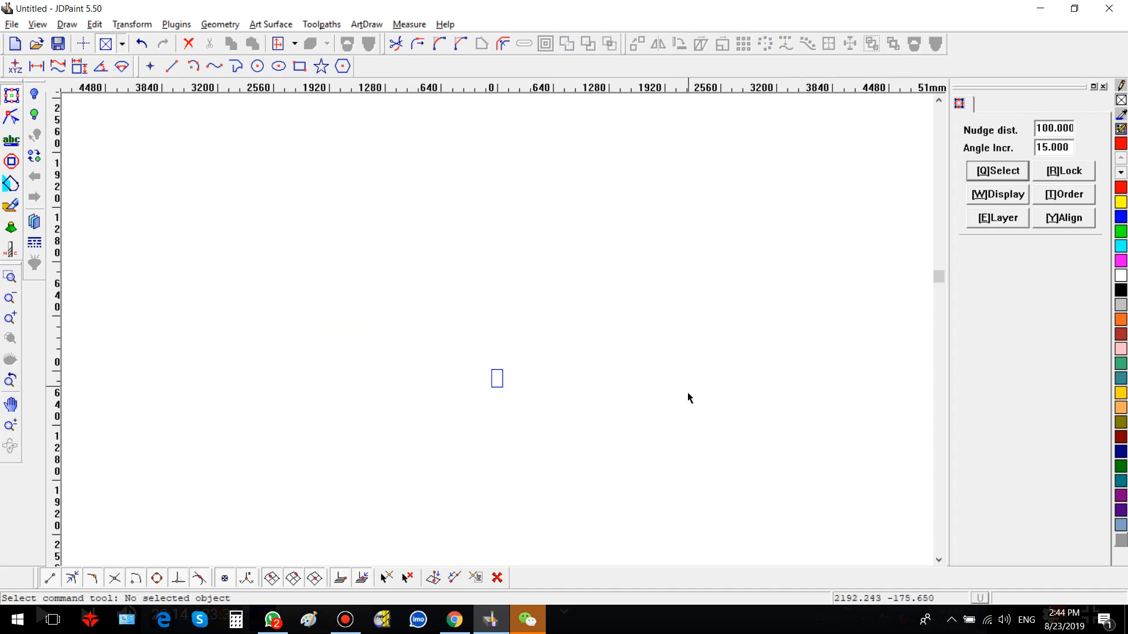
# Draw a six-sided double-radius star with 8 entered as its centre point, sized freehand to about 2257 by 2603 mm.
pyautogui.rightClick(614, 397)
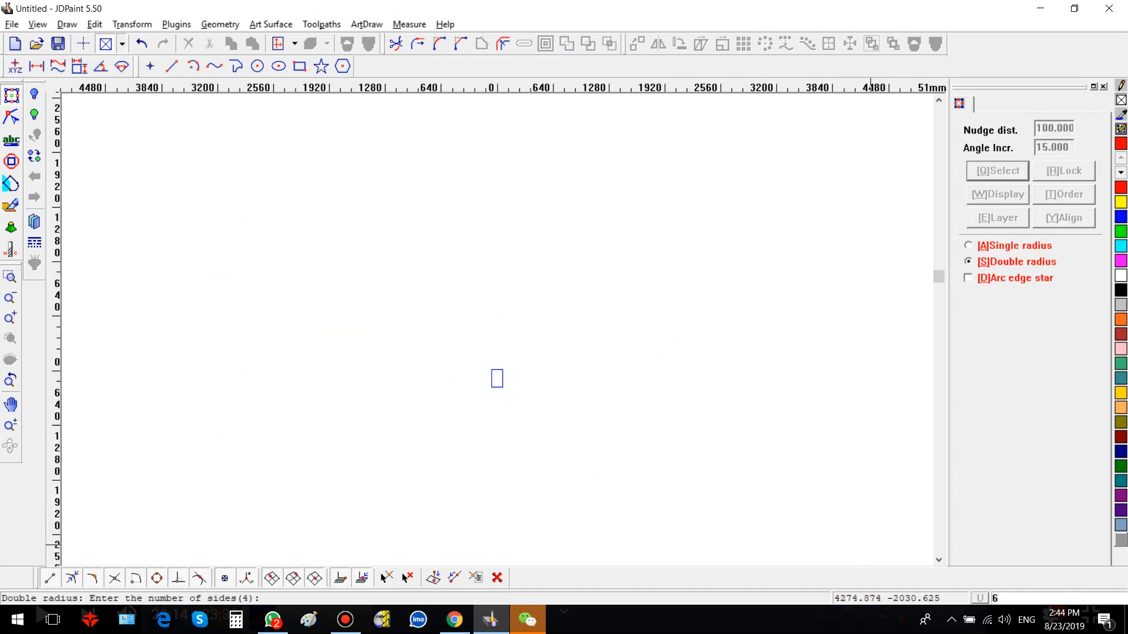
pyautogui.press('Return')
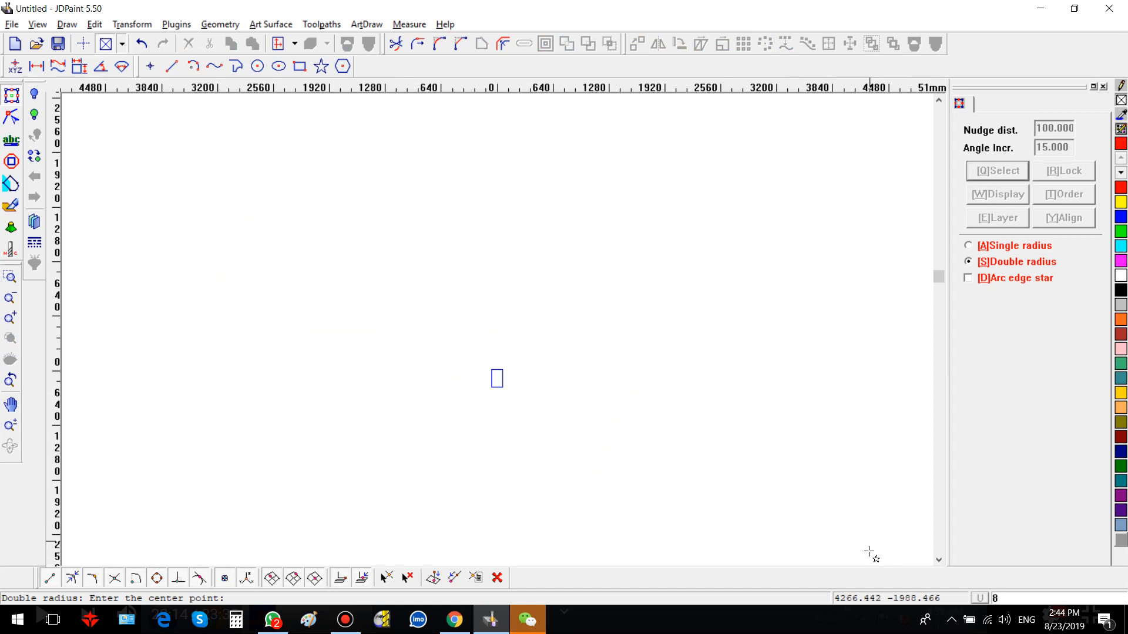
pyautogui.click(496, 378)
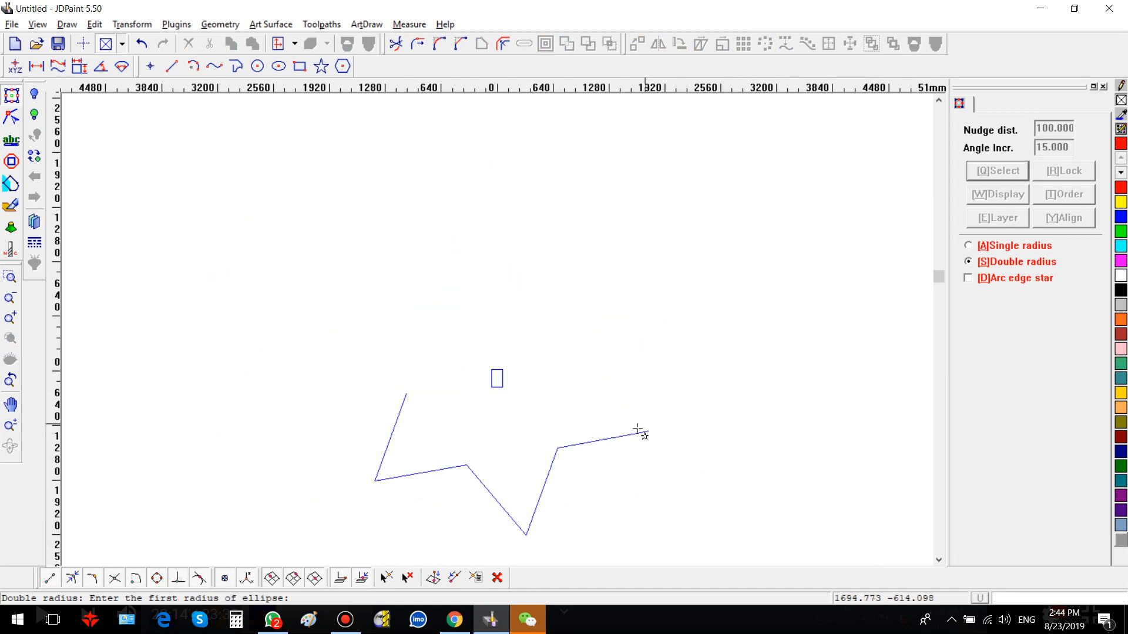
pyautogui.scroll(2, 502, 383)
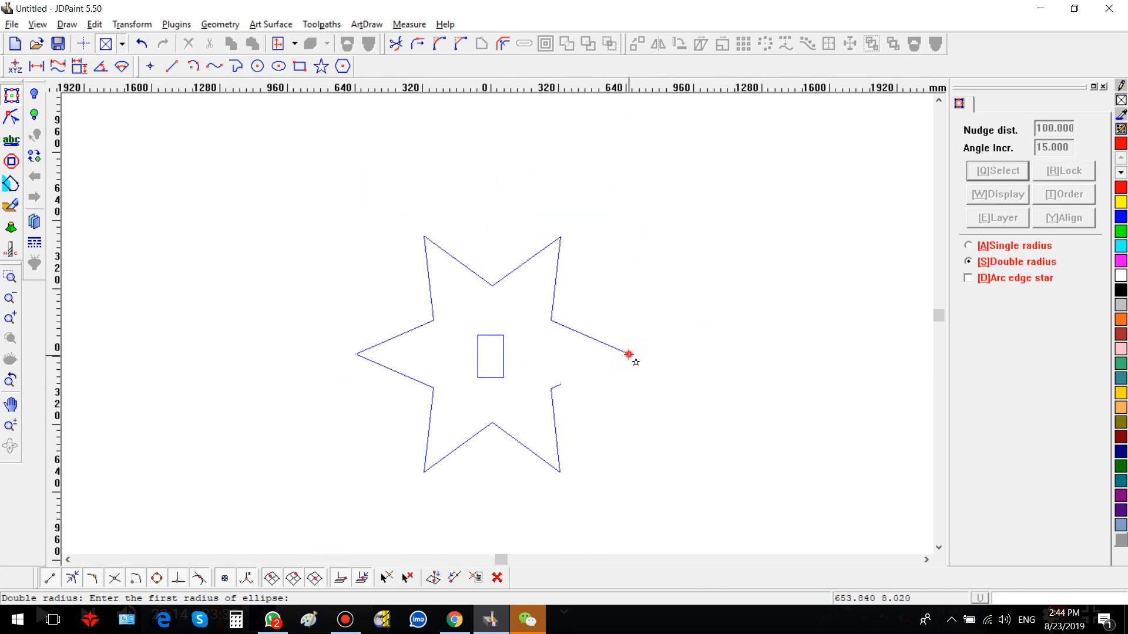
pyautogui.click(628, 355)
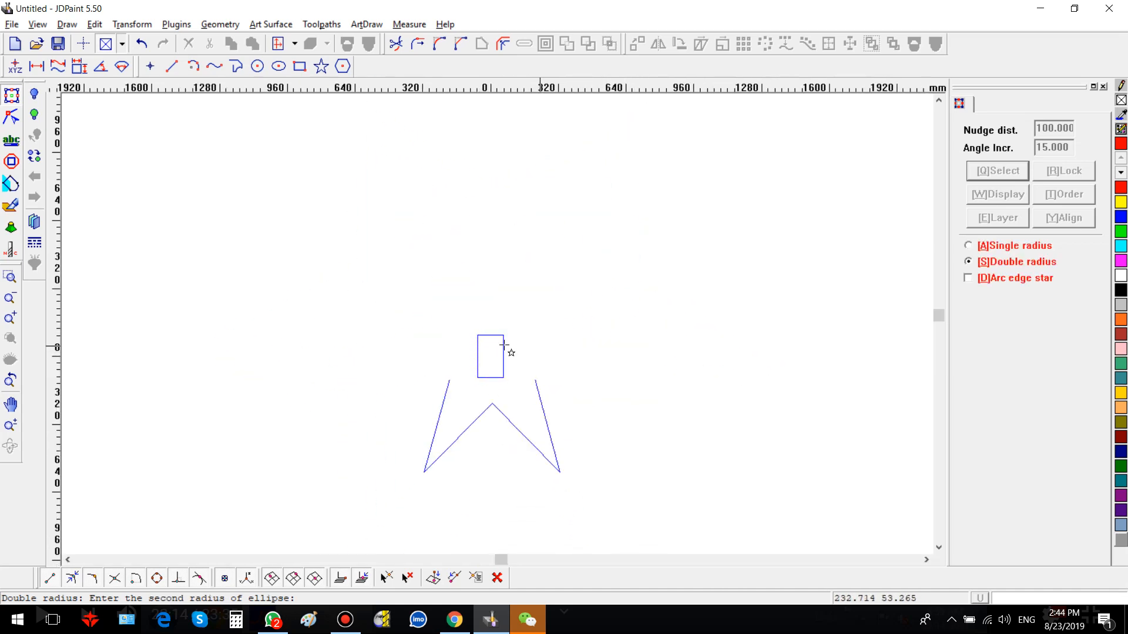
pyautogui.click(767, 316)
# Delete the six-pointed double-radius star and restart the star tool with Double radius and Arc edge star enabled.
pyautogui.rightClick(523, 318)
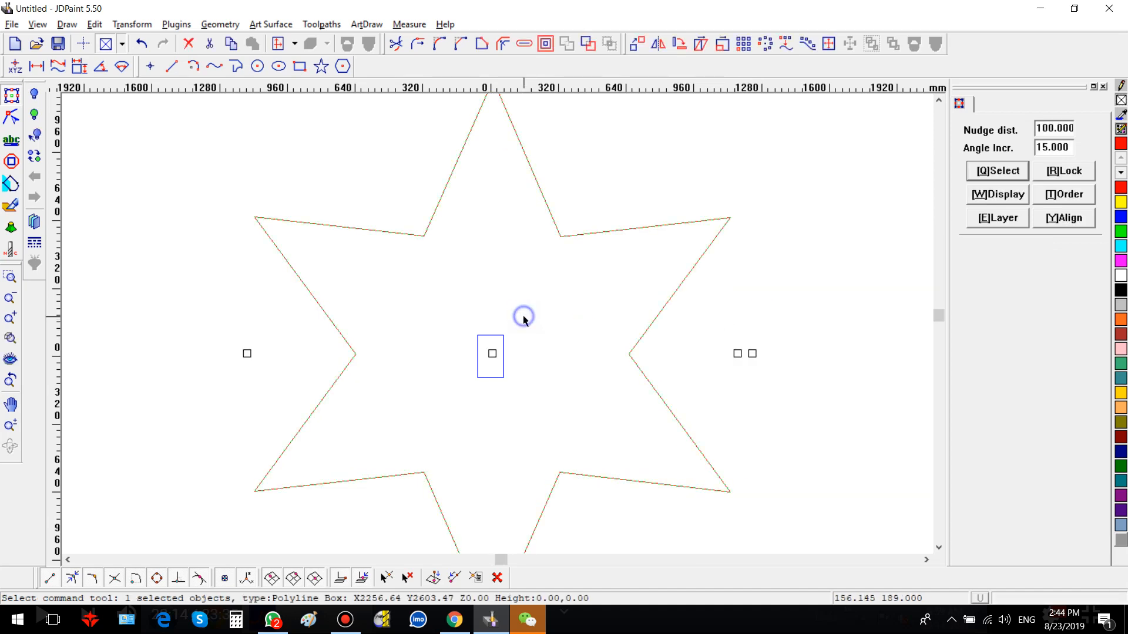
pyautogui.press('Delete')
pyautogui.rightClick(733, 357)
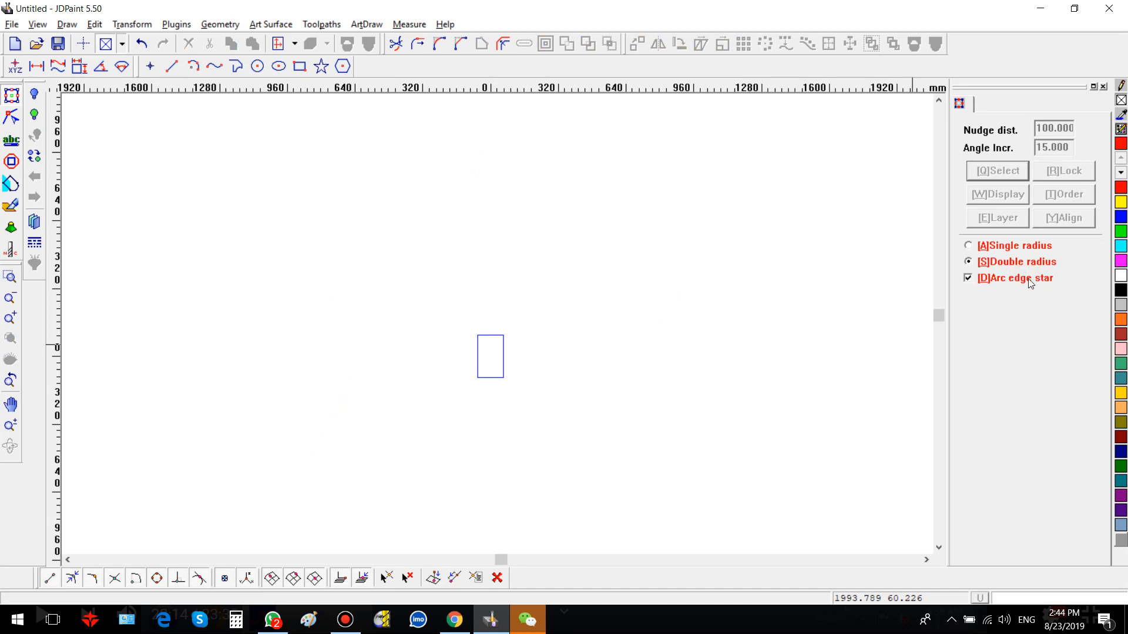
# Draw a six-sided double-radius arc-edge star with a first radius of 30 mm, about 120 by 109 mm overall.
pyautogui.click(410, 235)
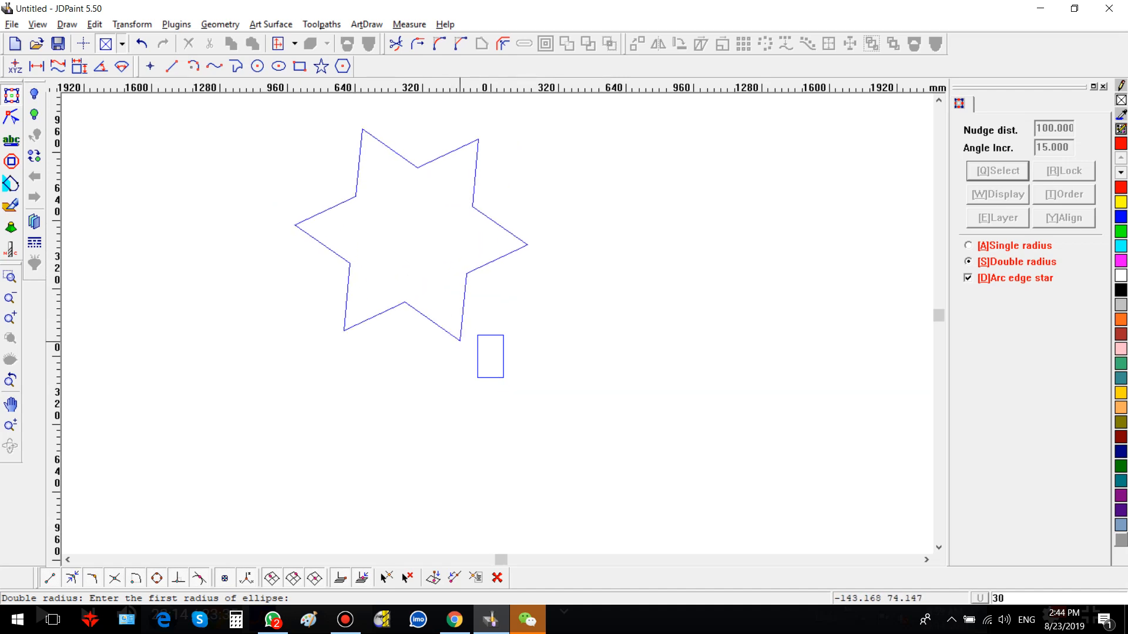
pyautogui.press('Return')
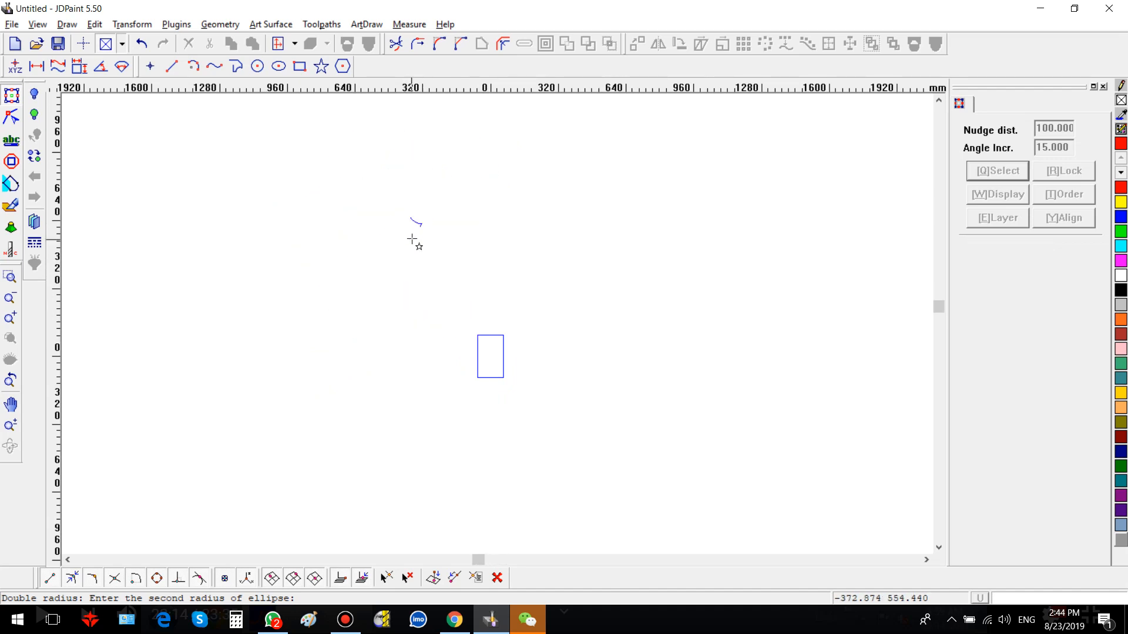
pyautogui.scroll(2, 411, 232)
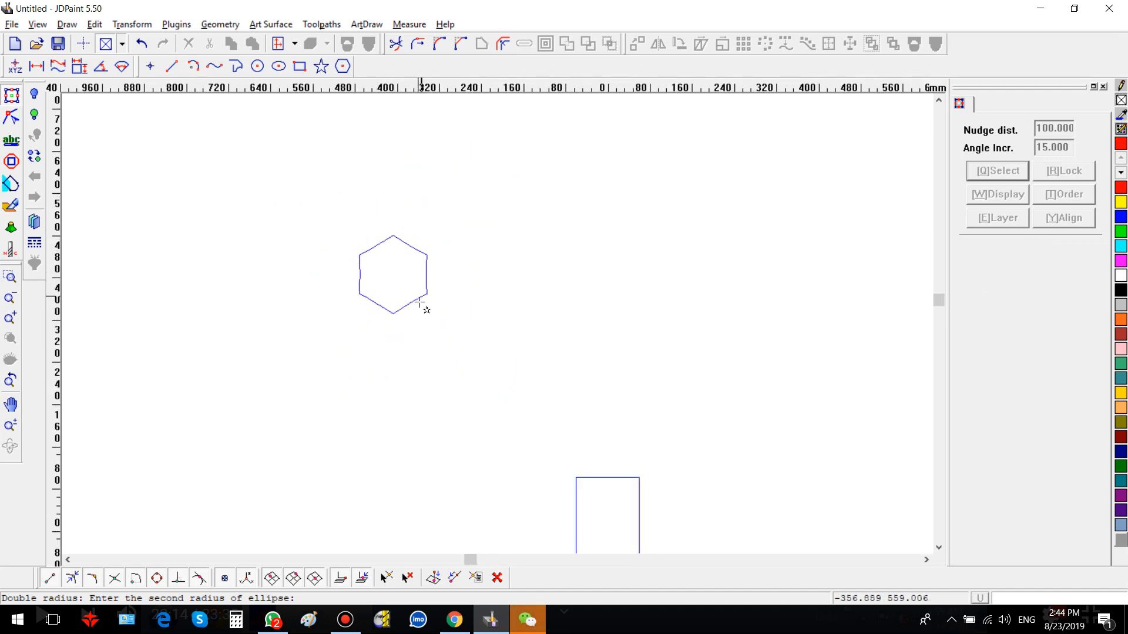
pyautogui.scroll(2, 265, 239)
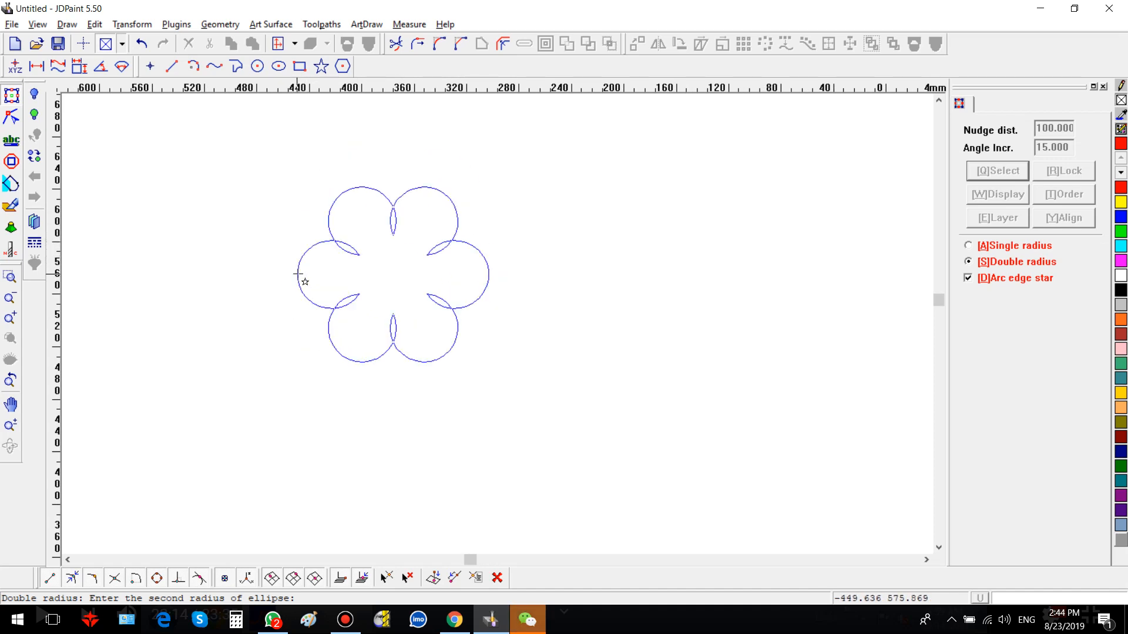
pyautogui.press('Return')
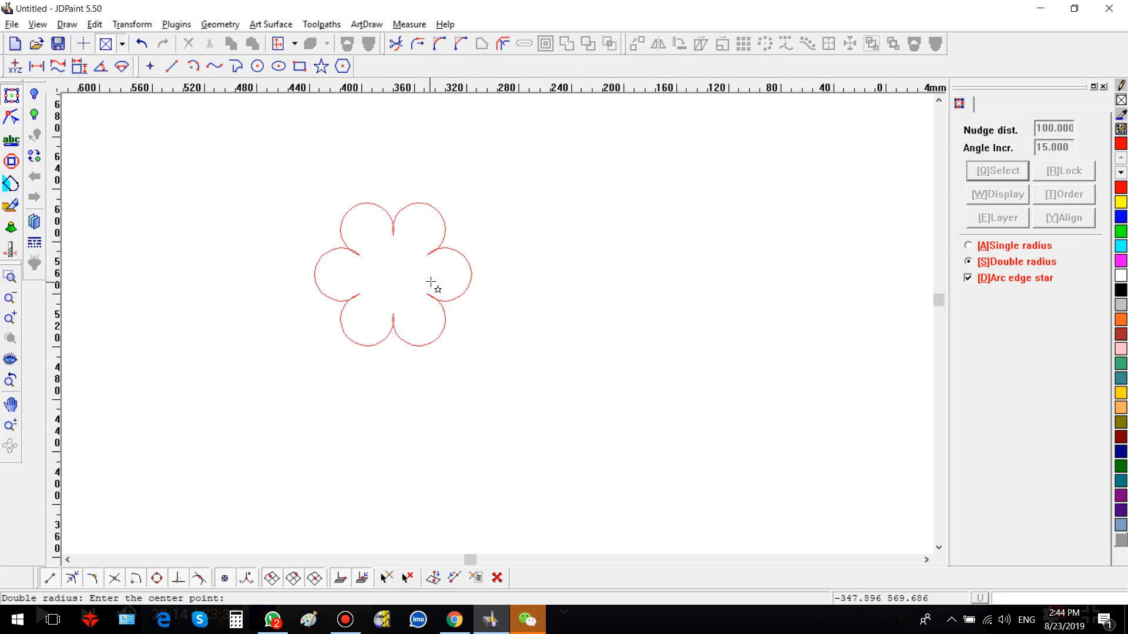
# Draw a second six-sided double-radius arc-edge star, about 17 by 20 mm, entering 5 as the second radius.
pyautogui.click(617, 247)
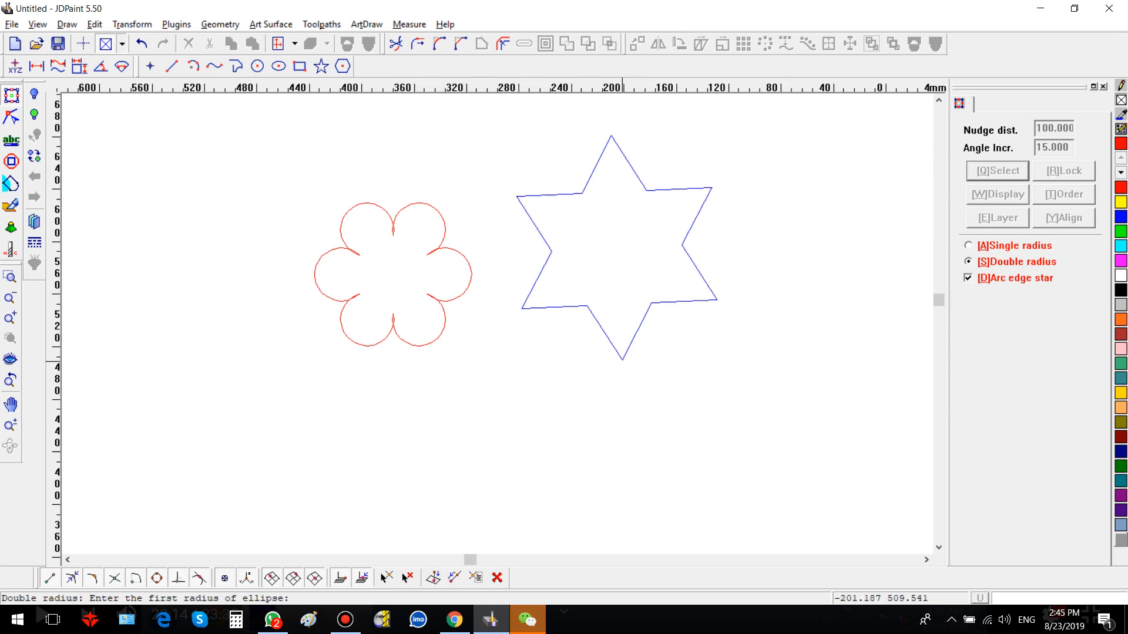
pyautogui.click(622, 359)
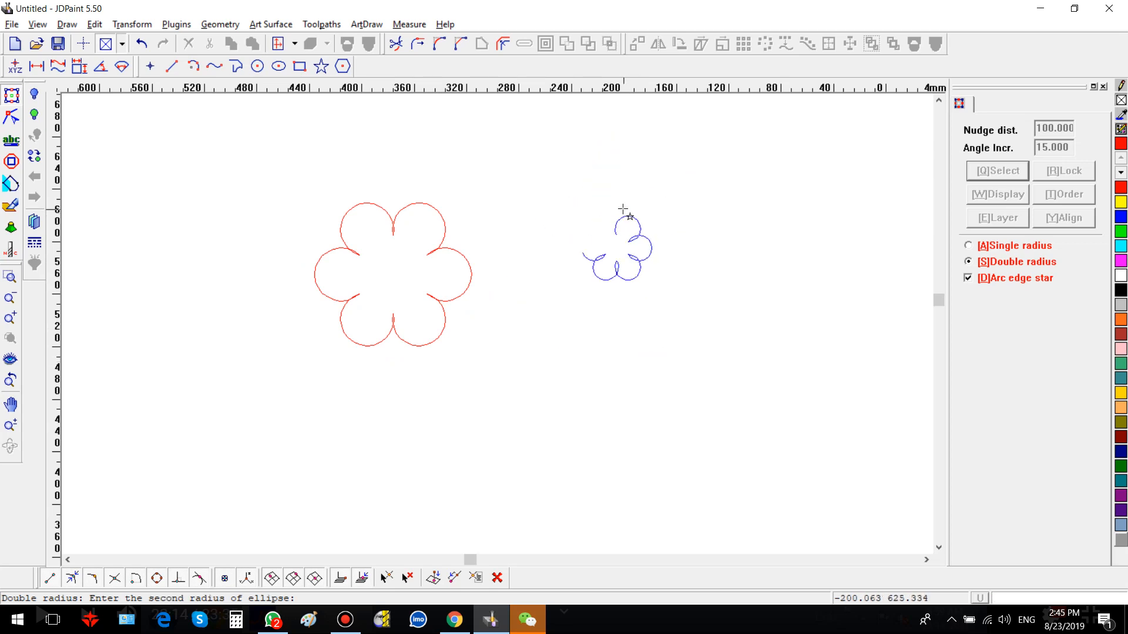
pyautogui.scroll(2, 604, 302)
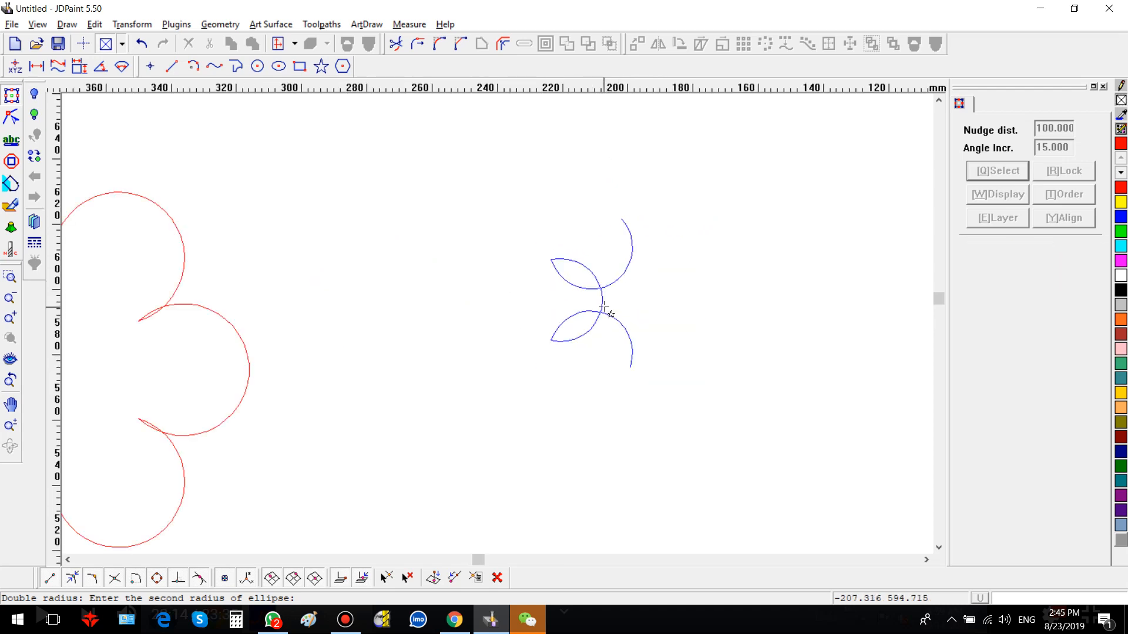
pyautogui.scroll(2, 611, 291)
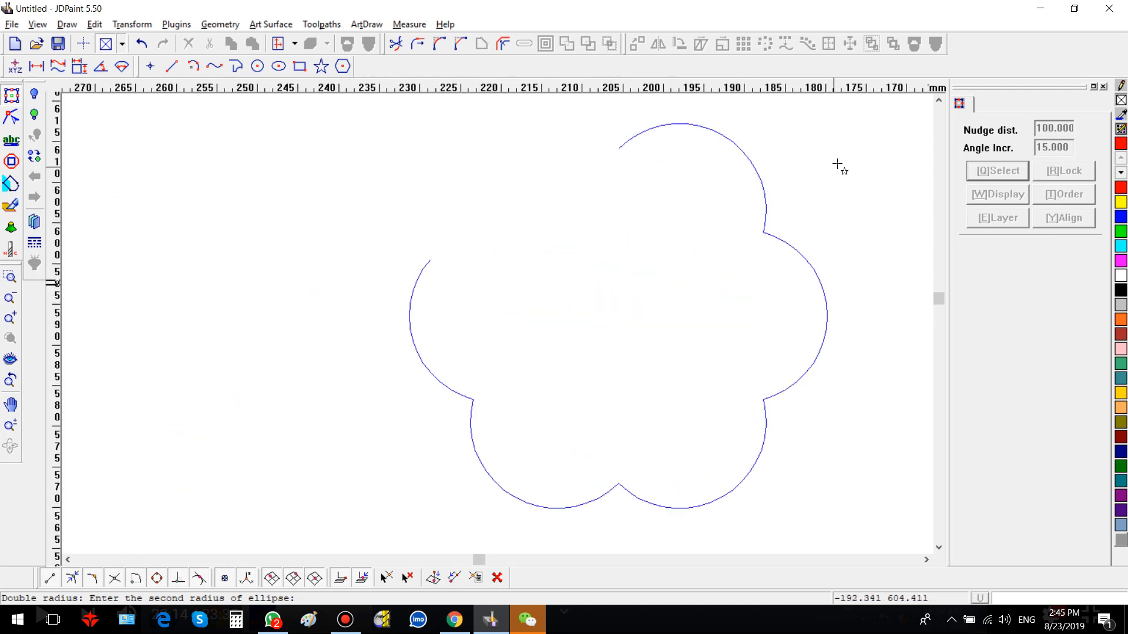
pyautogui.scroll(2, 723, 219)
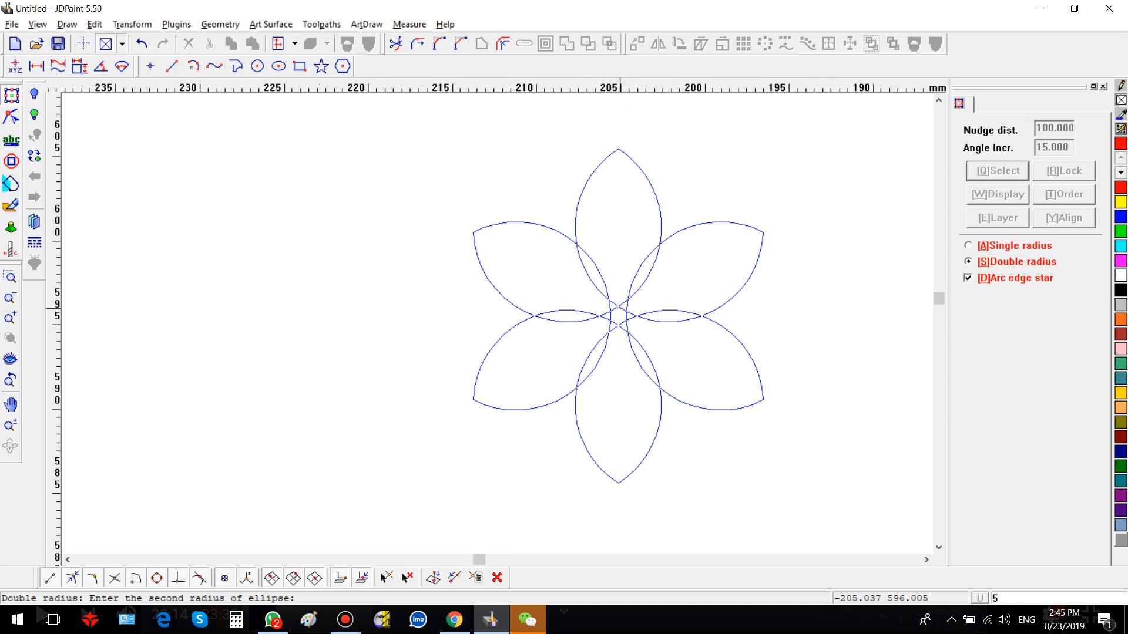
pyautogui.press('Return')
pyautogui.scroll(1, 458, 292)
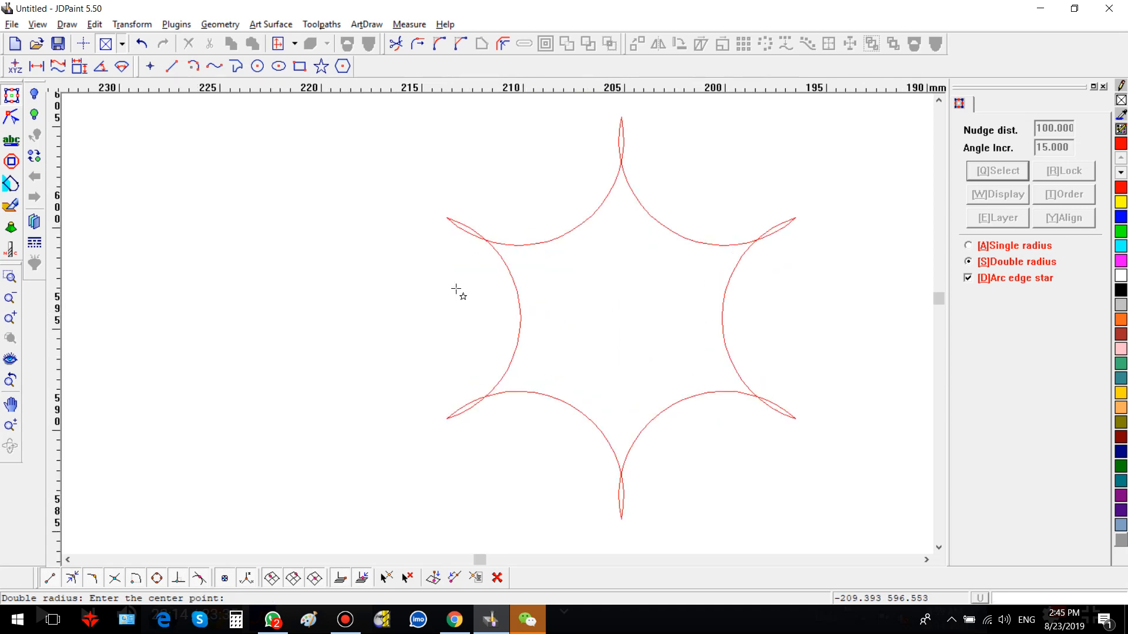
pyautogui.scroll(-2, 393, 284)
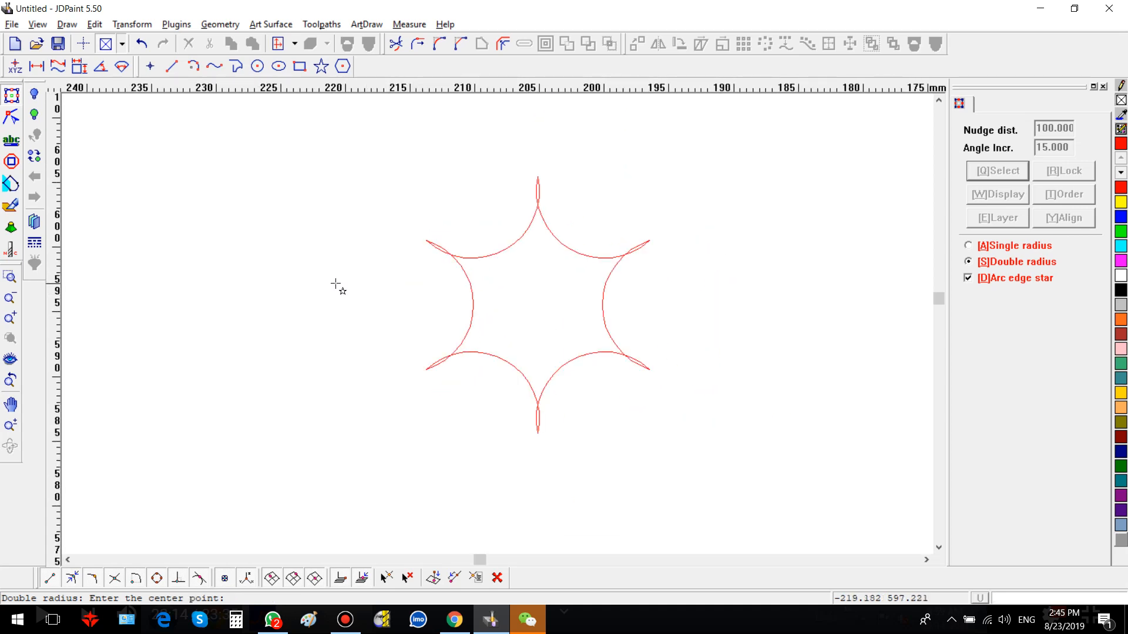
pyautogui.click(188, 278)
pyautogui.click(229, 264)
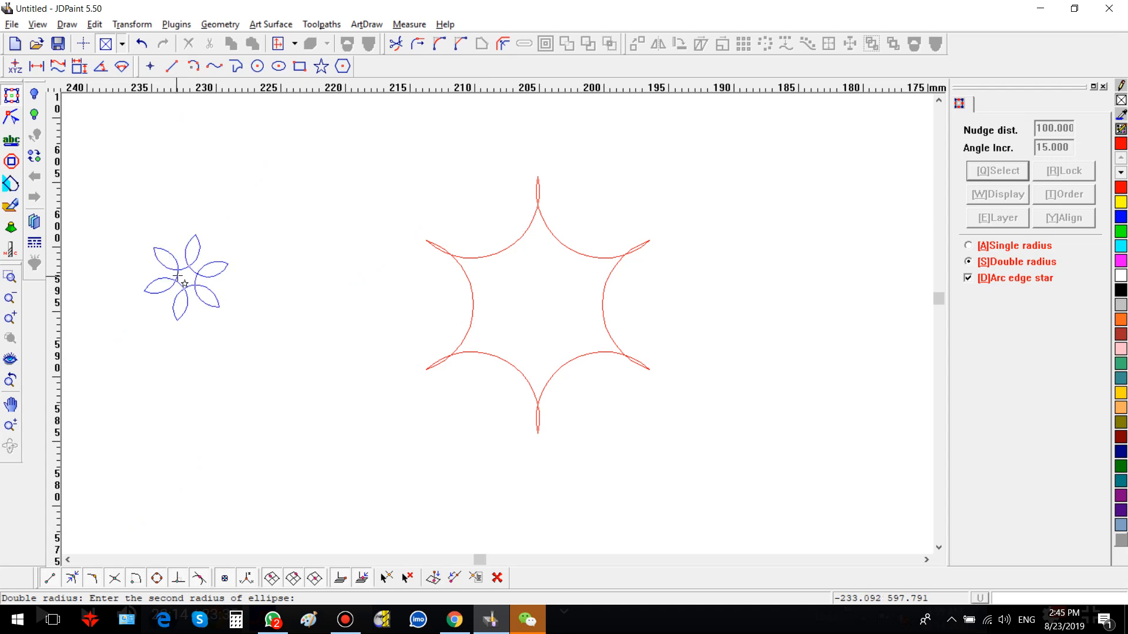
pyautogui.rightClick(377, 272)
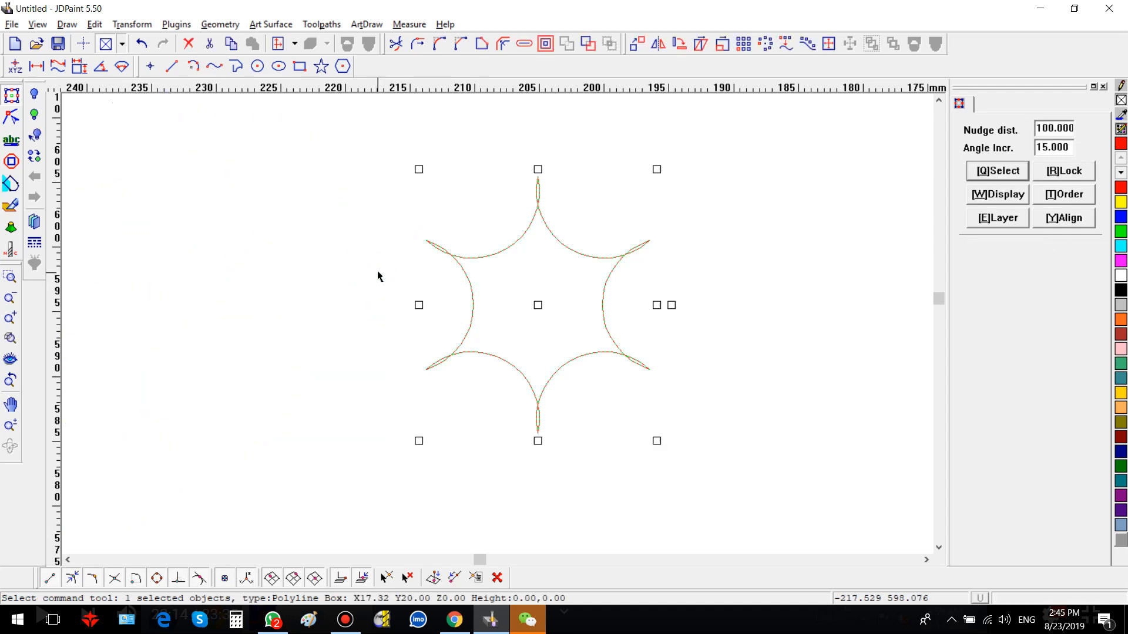
# Delete the small inward-curved star and the larger flower-shaped arc-edge star.
pyautogui.press('Delete')
pyautogui.scroll(-5, 411, 306)
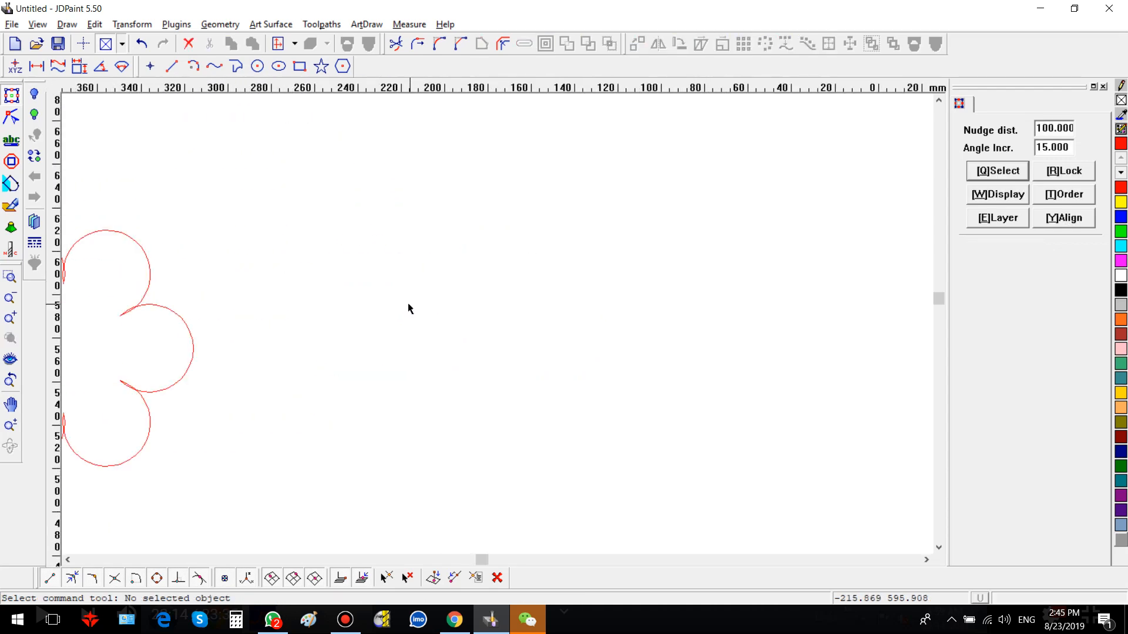
pyautogui.scroll(-2, 397, 301)
pyautogui.moveTo(357, 315); pyautogui.dragTo(556, 459)
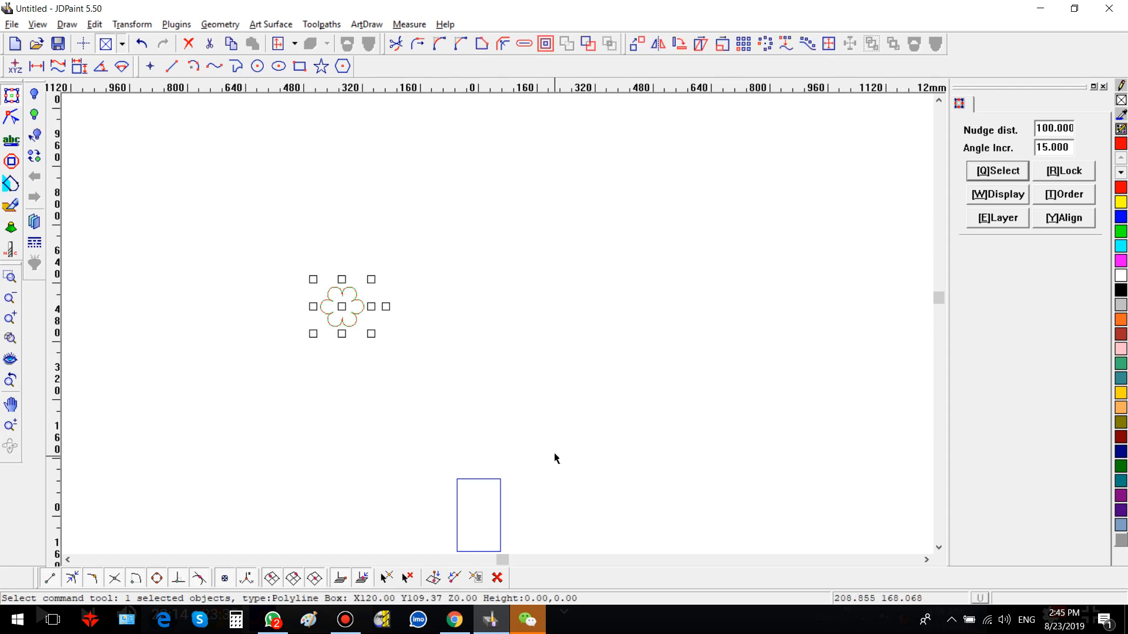
pyautogui.press('Delete')
# Draw three six-sided double-radius arc-edge stars freehand: a large one, a smaller one inside it, and one beside them about 452 by 421 mm.
pyautogui.rightClick(419, 315)
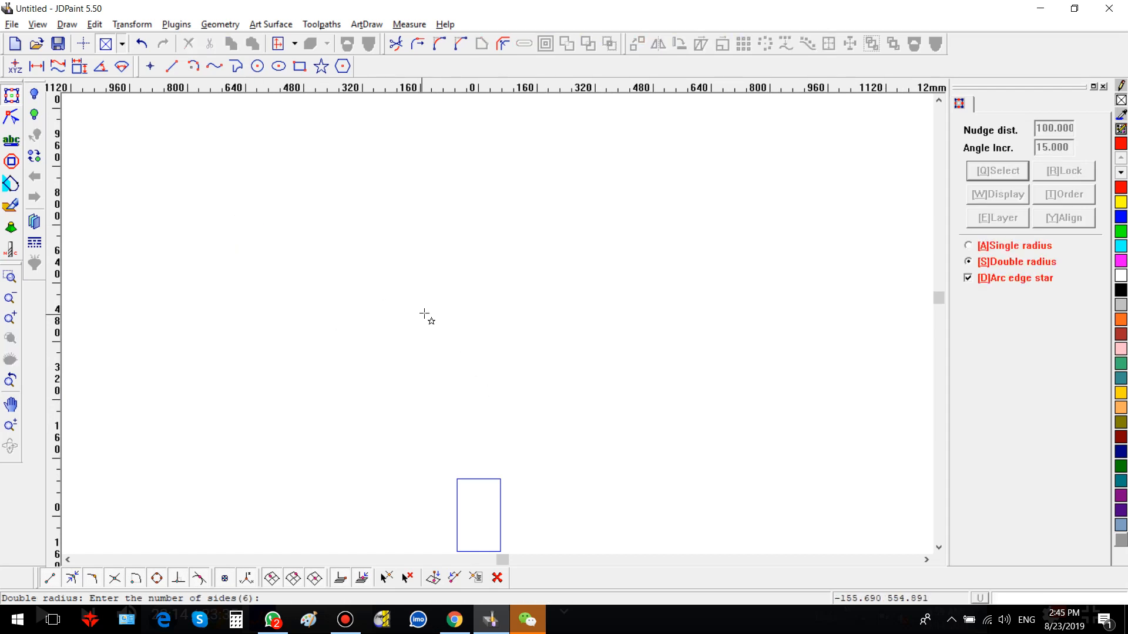
pyautogui.click(423, 314)
pyautogui.click(551, 301)
pyautogui.click(735, 275)
pyautogui.click(427, 269)
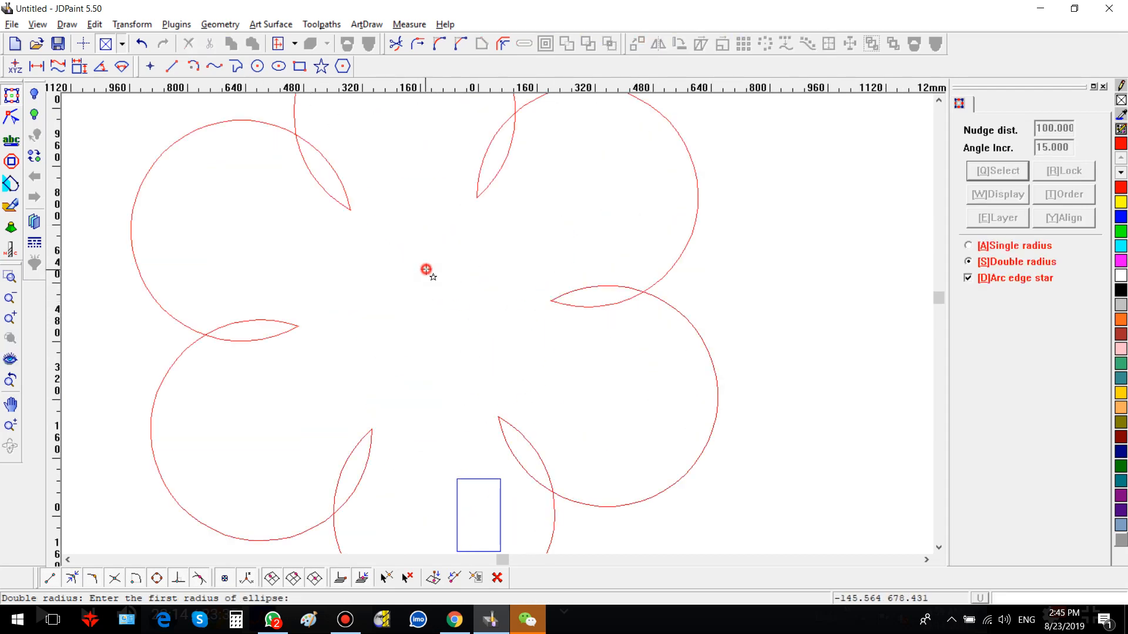
pyautogui.click(421, 418)
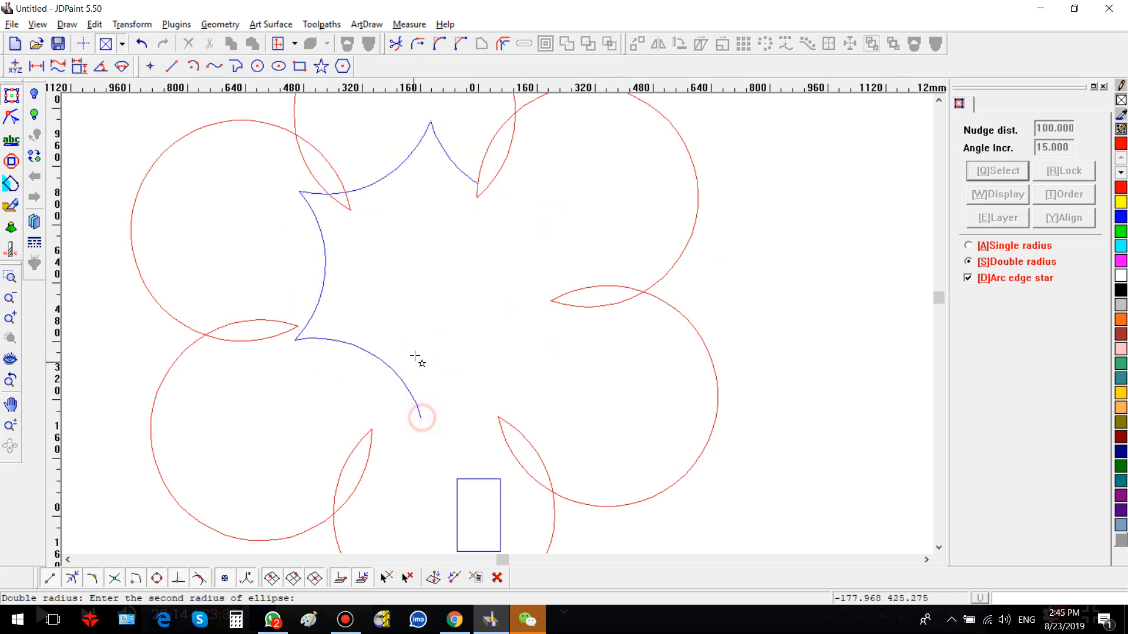
pyautogui.click(427, 290)
pyautogui.click(815, 147)
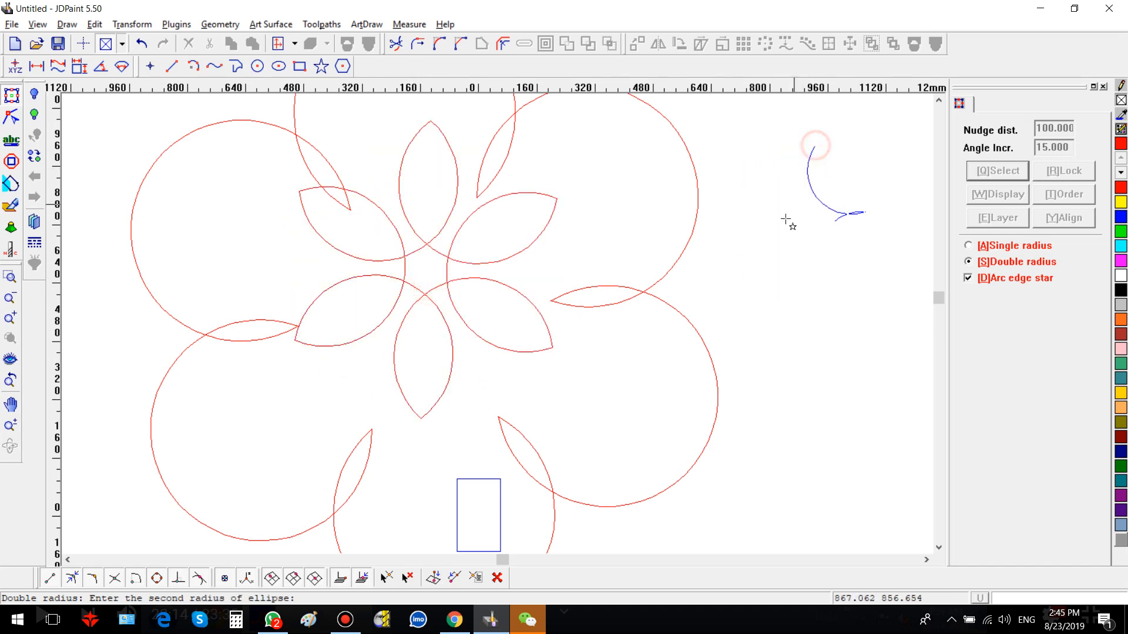
pyautogui.click(778, 230)
pyautogui.rightClick(554, 272)
# Delete the three freehand arc-edge stars, leaving the blue rectangle in place.
pyautogui.scroll(-3, 419, 307)
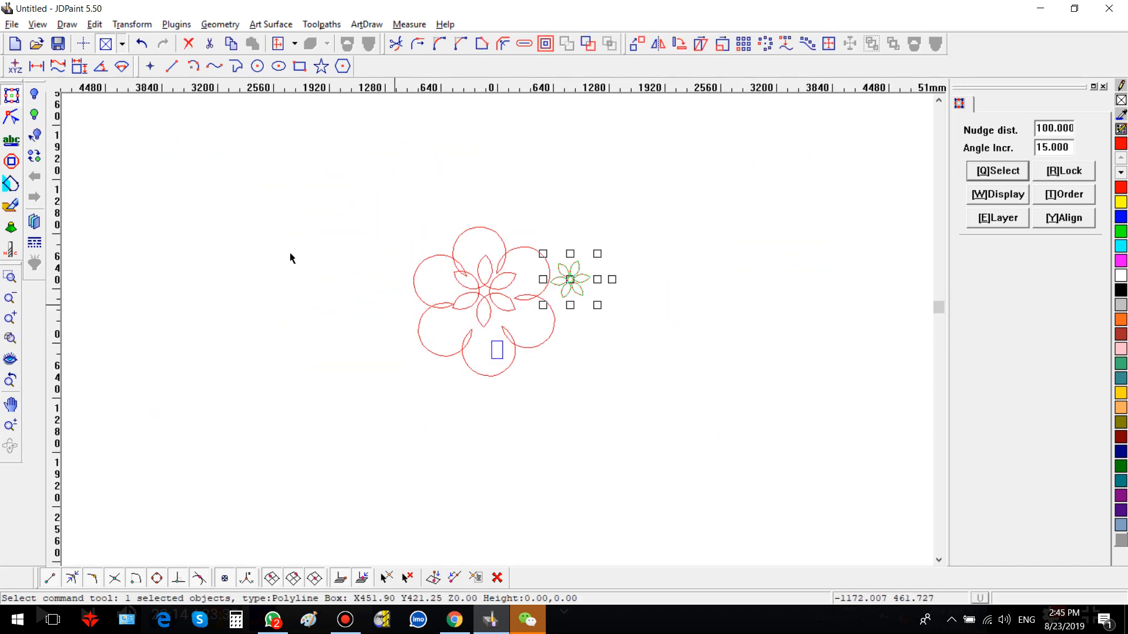
pyautogui.moveTo(290, 176); pyautogui.dragTo(741, 421)
pyautogui.press('Delete')
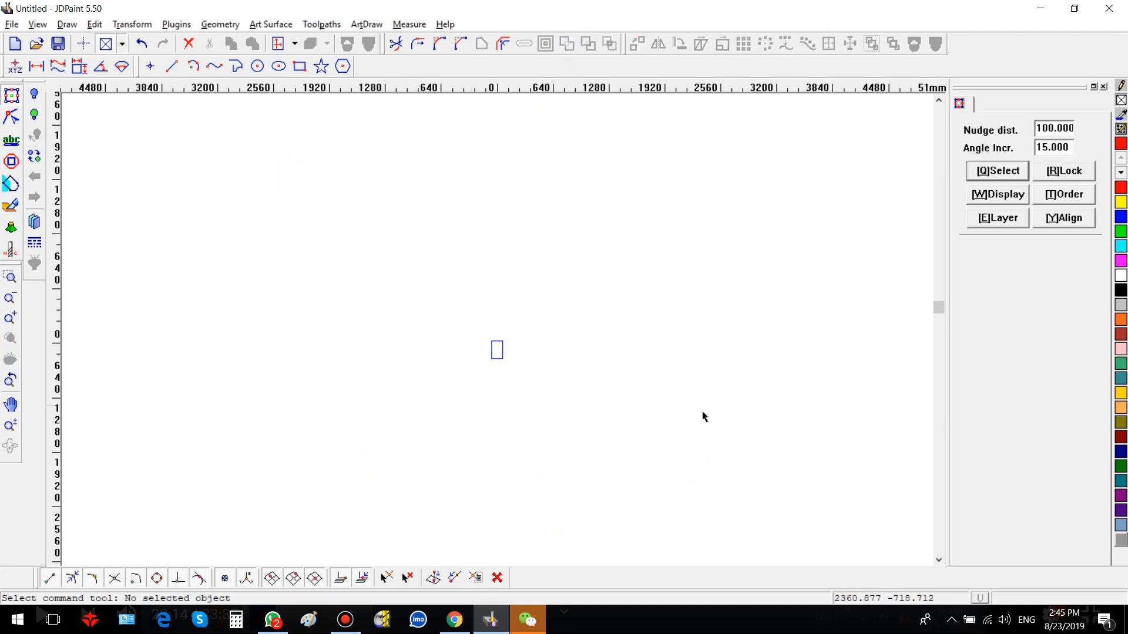